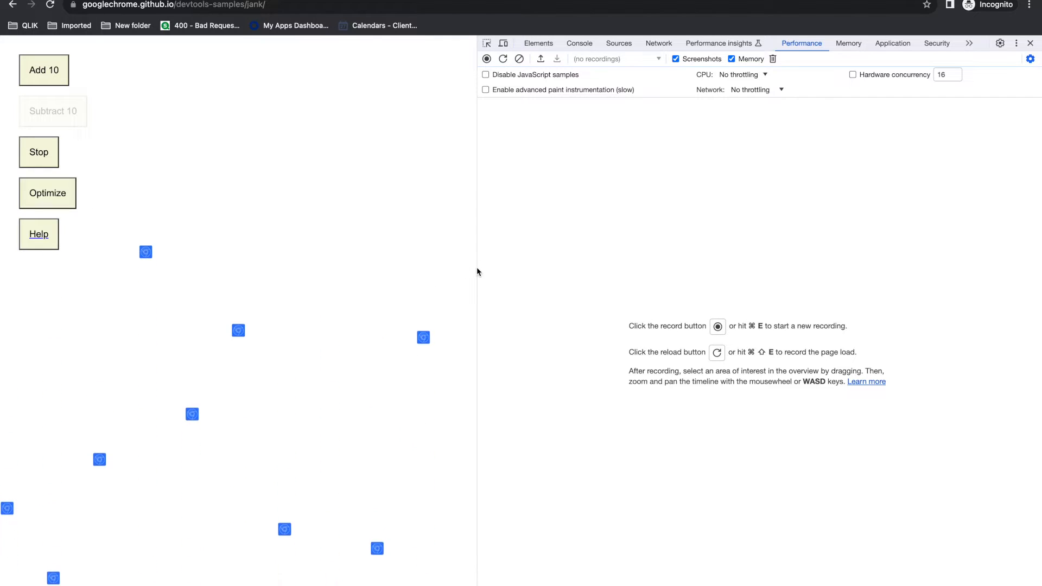
Widen the page area, open Performance insights and review its network and CPU throttling presets without changing them
{"action": "left_click_drag", "start_coordinate": [477, 267], "coordinate": [510, 271]}
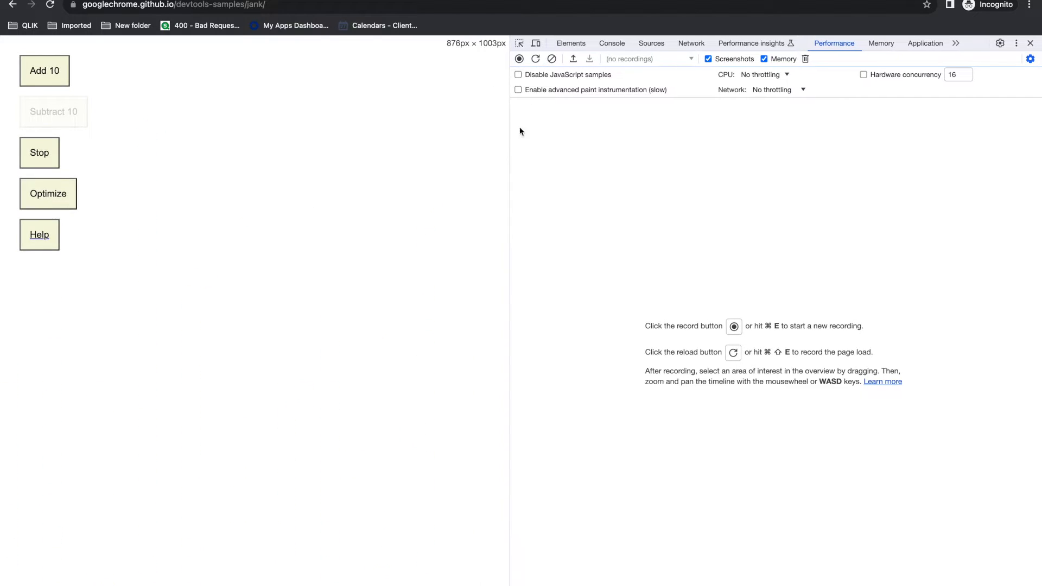
{"action": "left_click", "coordinate": [736, 45]}
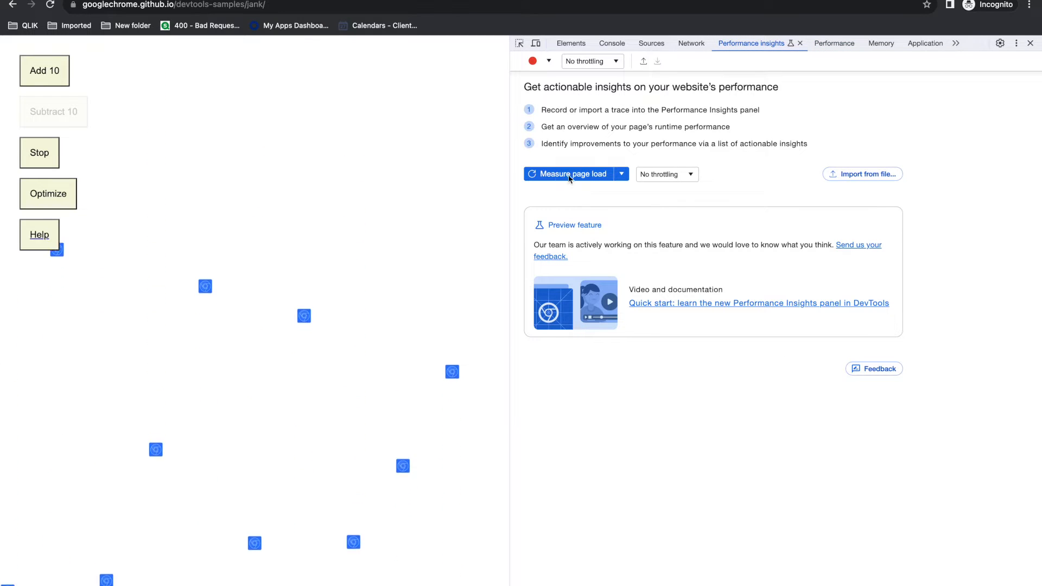
{"action": "left_click", "coordinate": [655, 172]}
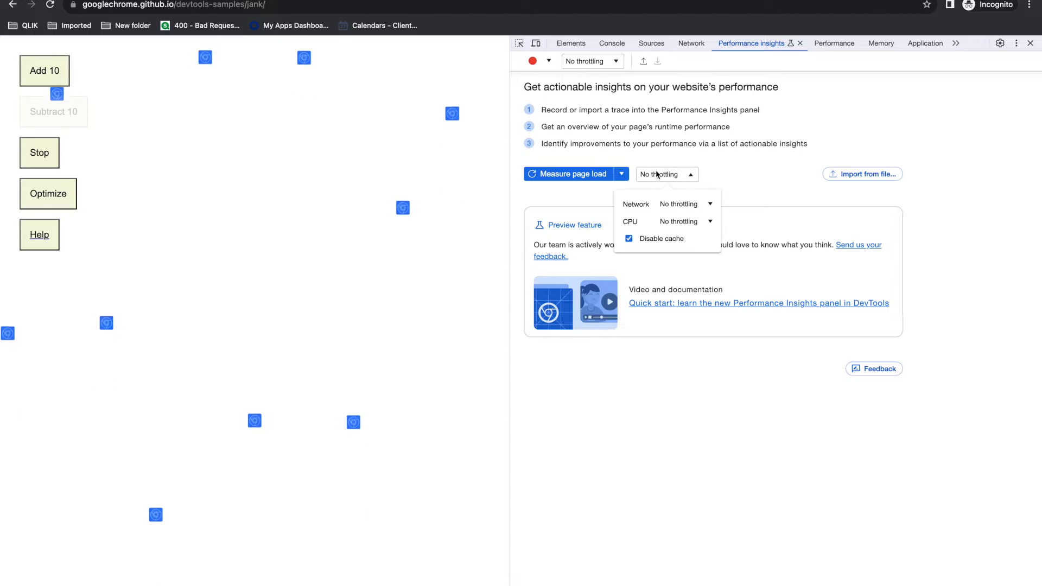
{"action": "left_click", "coordinate": [688, 205]}
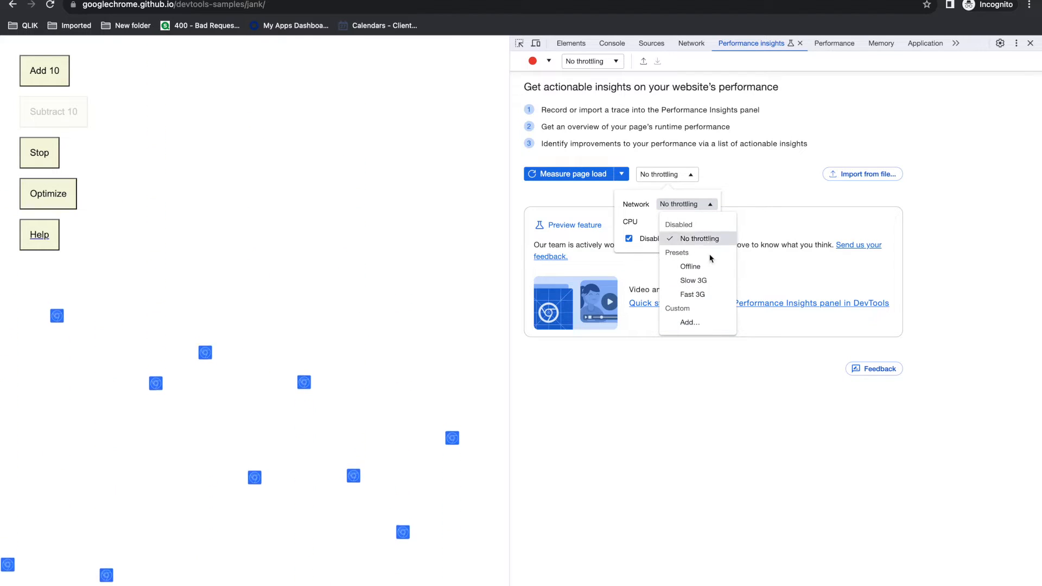
{"action": "left_click", "coordinate": [668, 223]}
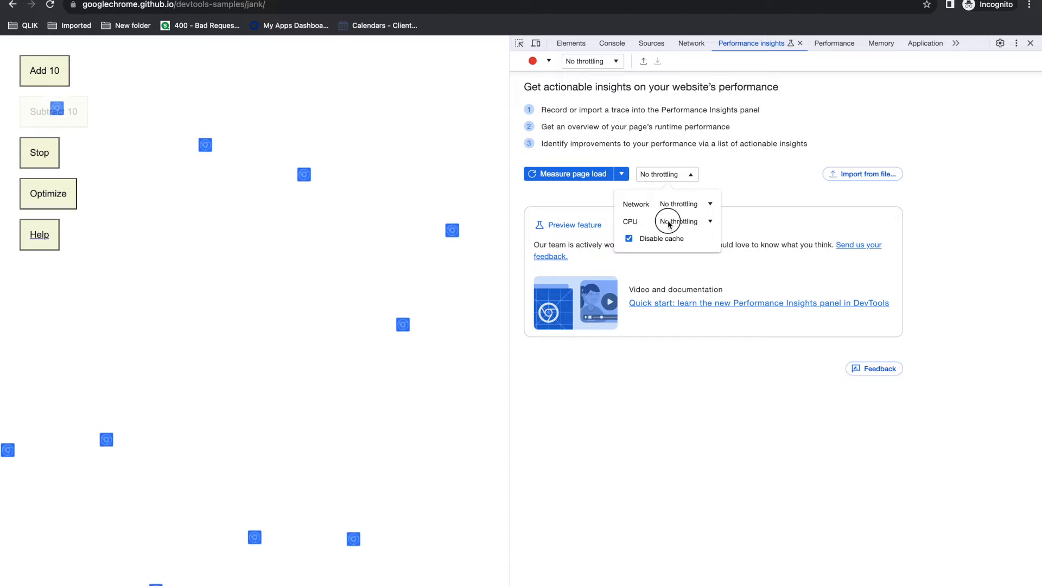
{"action": "left_click", "coordinate": [669, 222]}
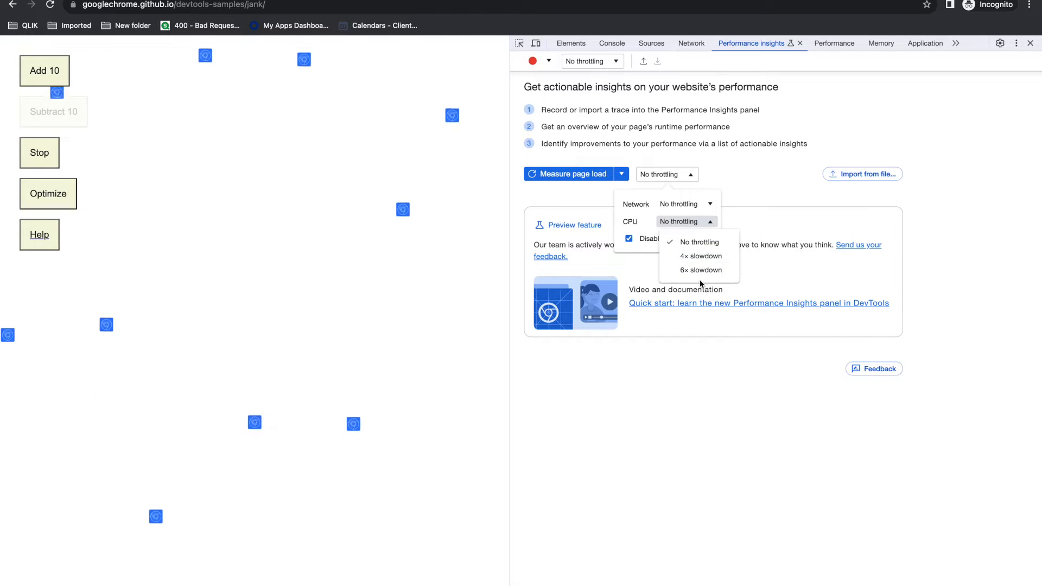
{"action": "left_click", "coordinate": [698, 355]}
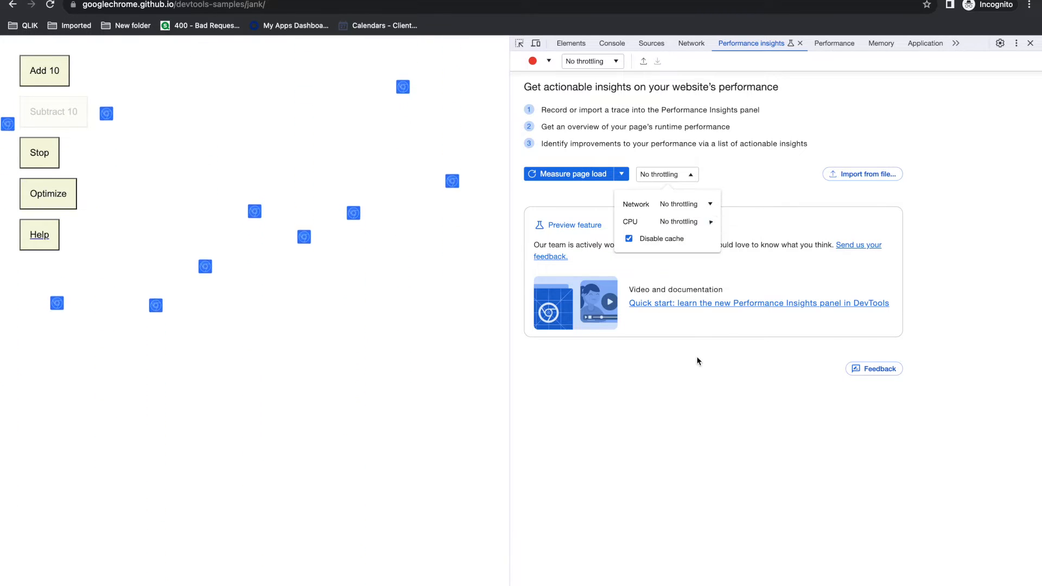
{"action": "left_click", "coordinate": [578, 206]}
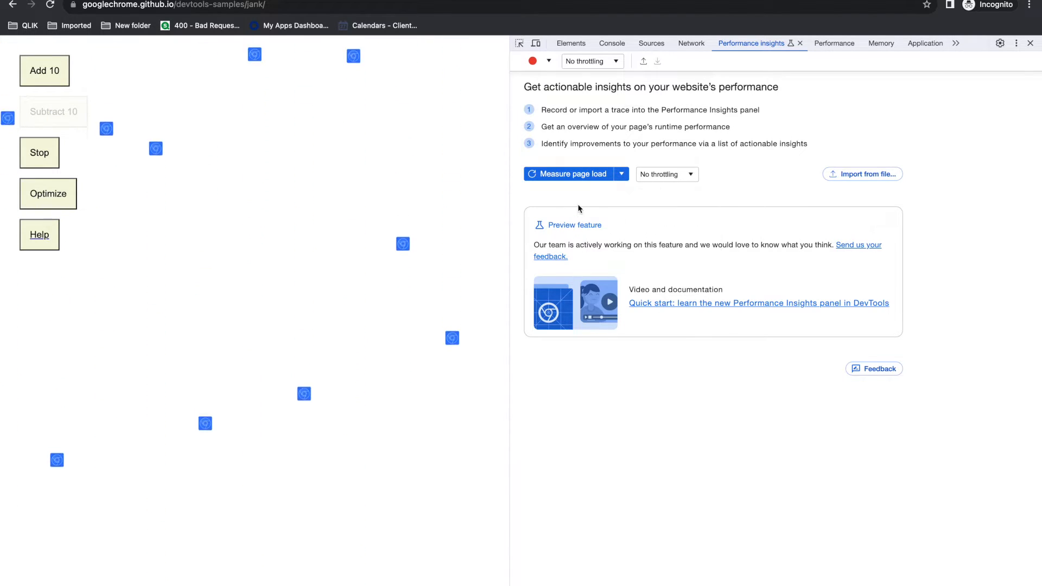
Measure the jank demo's page load, repeatedly adding 10 moving squares, and switch the animation's optimization on and back off
{"action": "left_click", "coordinate": [559, 174]}
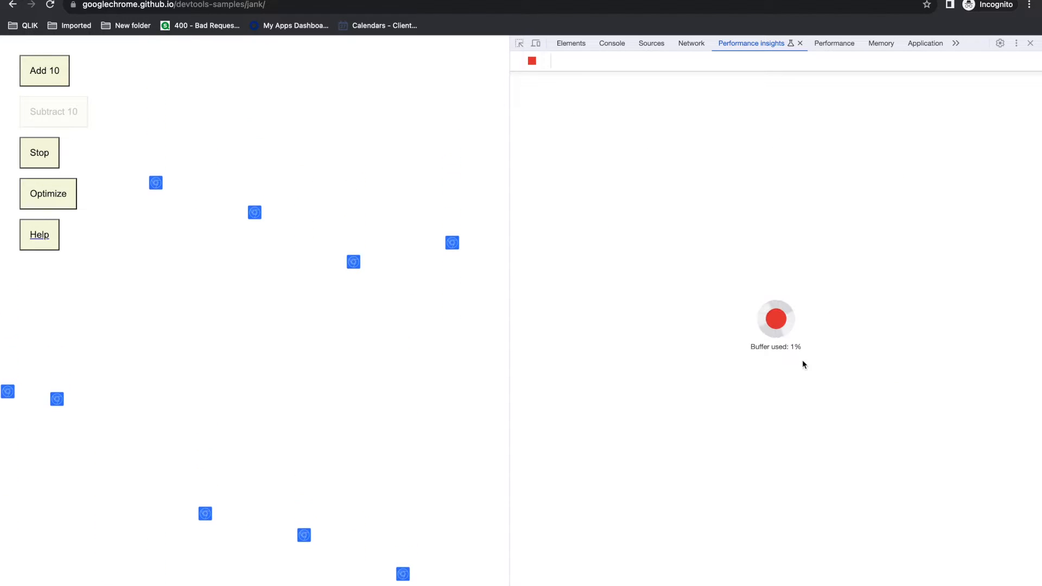
{"action": "left_click", "coordinate": [60, 70]}
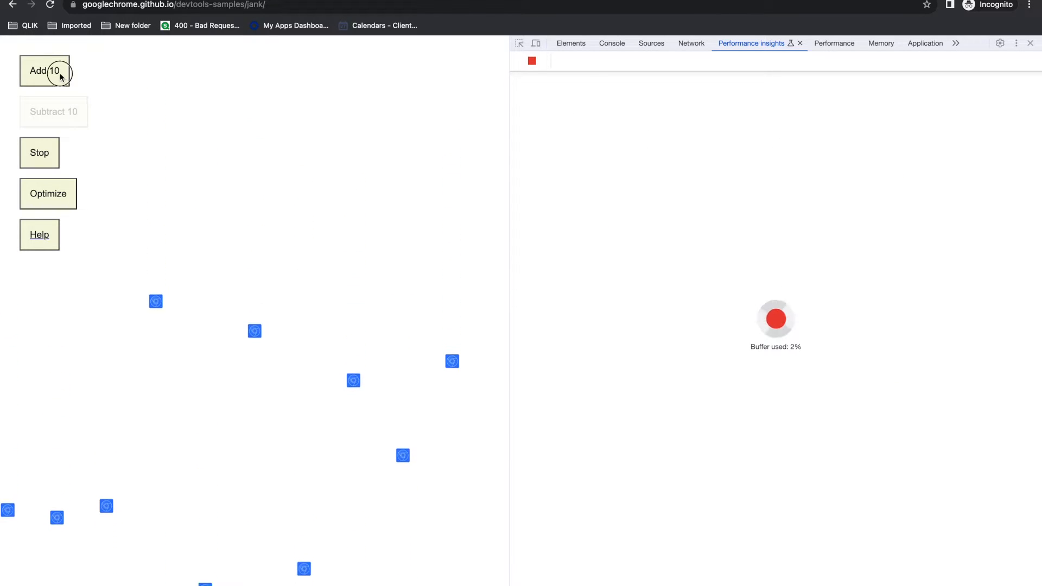
{"action": "left_click", "coordinate": [58, 70]}
{"action": "left_click", "coordinate": [55, 70]}
{"action": "left_click", "coordinate": [55, 70]}
{"action": "left_click", "coordinate": [55, 70]}
{"action": "left_click", "coordinate": [55, 70]}
{"action": "left_click", "coordinate": [55, 70]}
{"action": "left_click", "coordinate": [55, 70]}
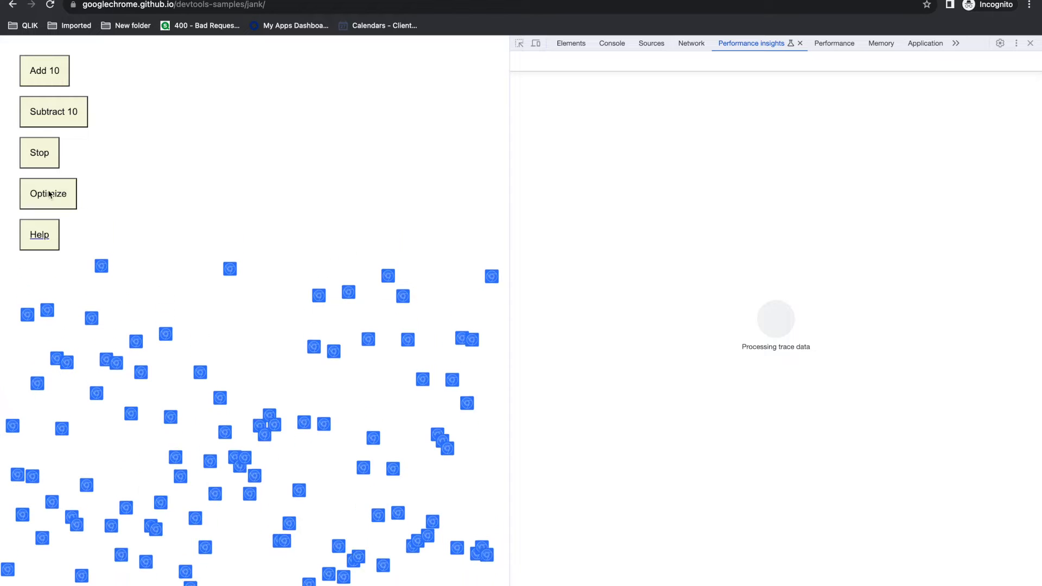
{"action": "left_click", "coordinate": [59, 204]}
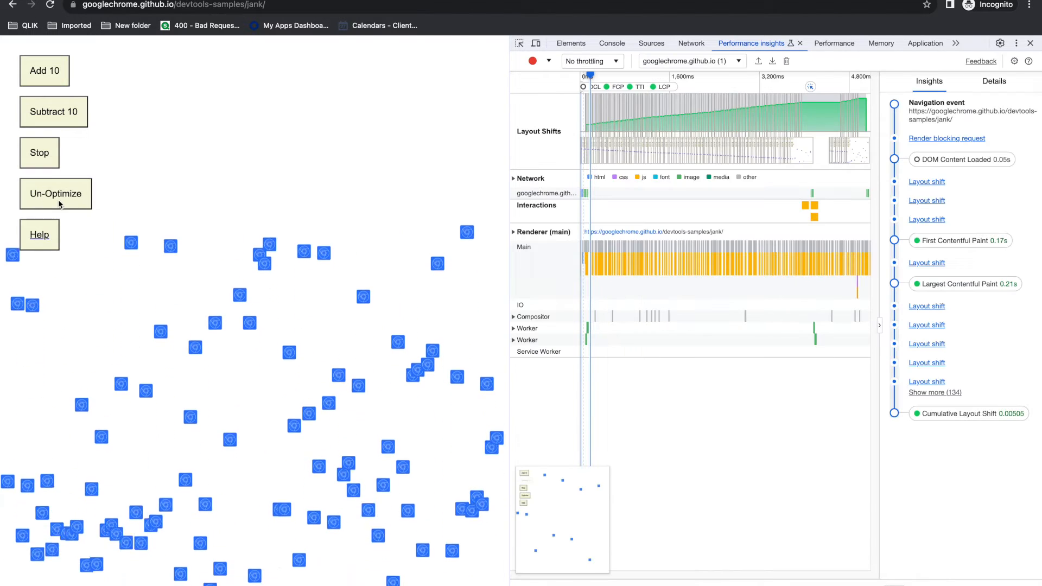
{"action": "left_click", "coordinate": [61, 201]}
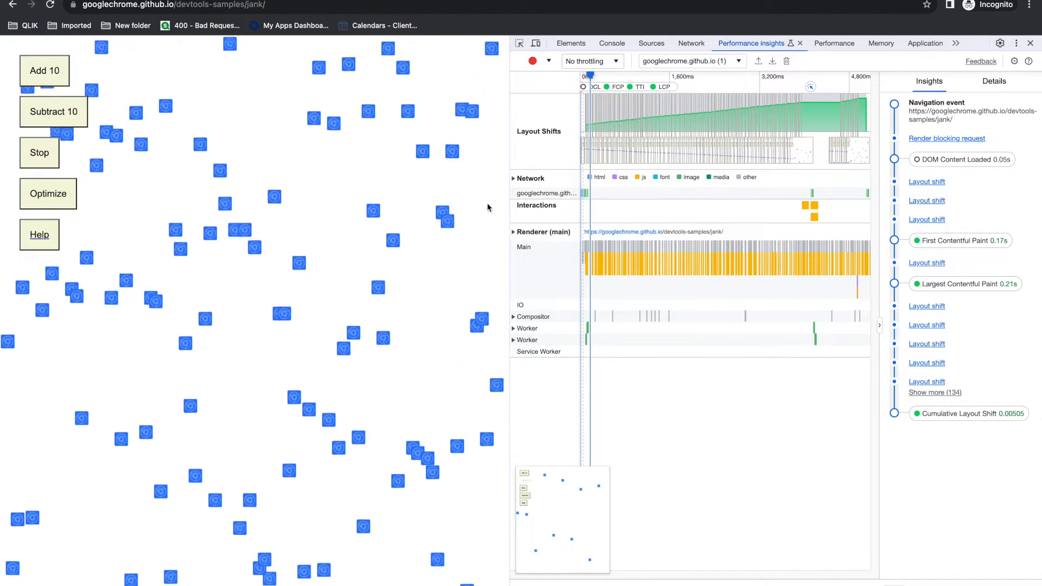
Widen the DevTools pane, expand the trace's Network track and inspect the details of the recorded interactions
{"action": "left_click_drag", "start_coordinate": [513, 198], "coordinate": [374, 216]}
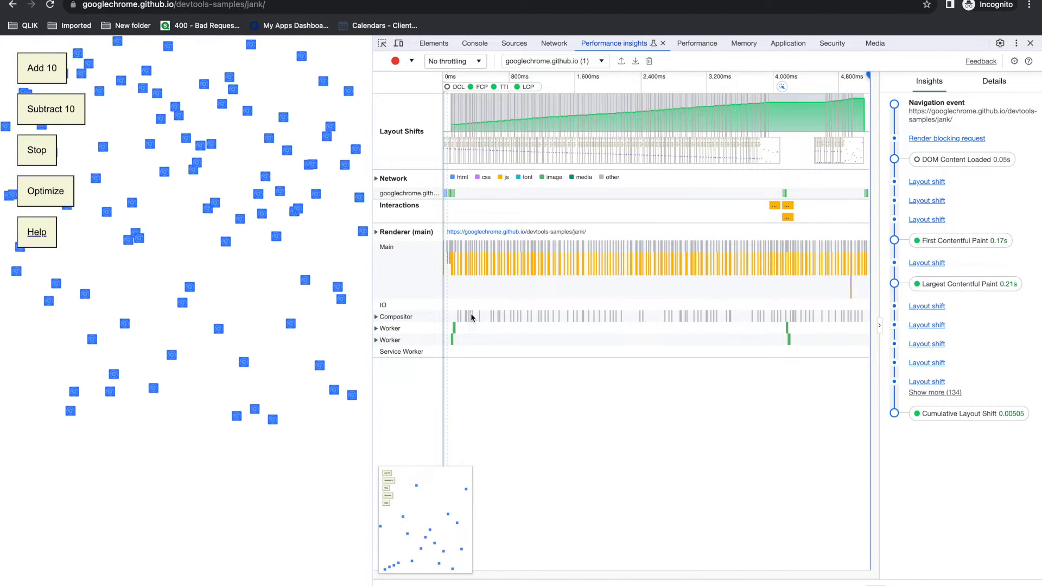
{"action": "left_click", "coordinate": [376, 179]}
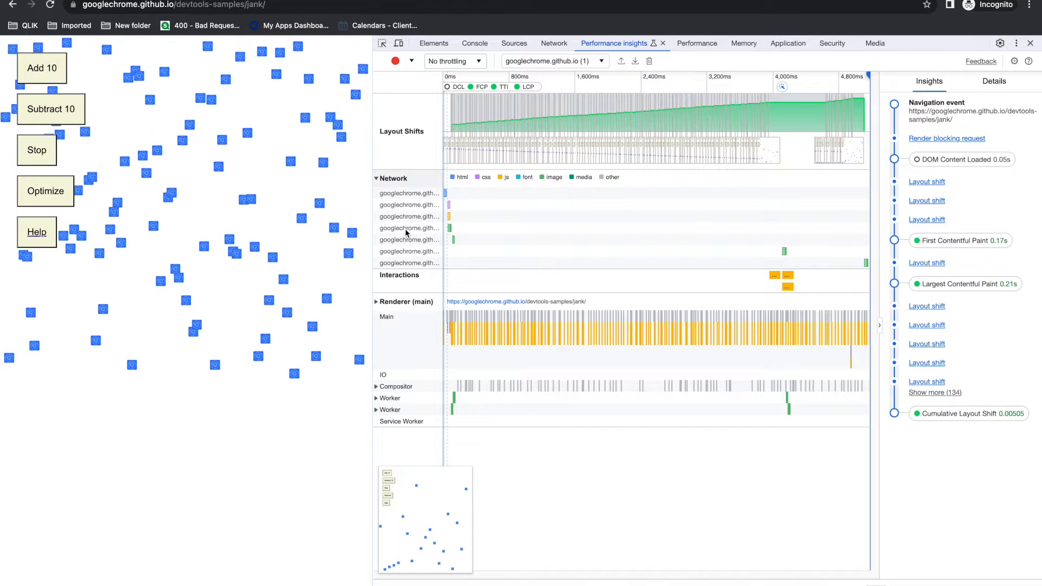
{"action": "left_click", "coordinate": [775, 277]}
{"action": "left_click", "coordinate": [795, 275]}
{"action": "left_click", "coordinate": [788, 286]}
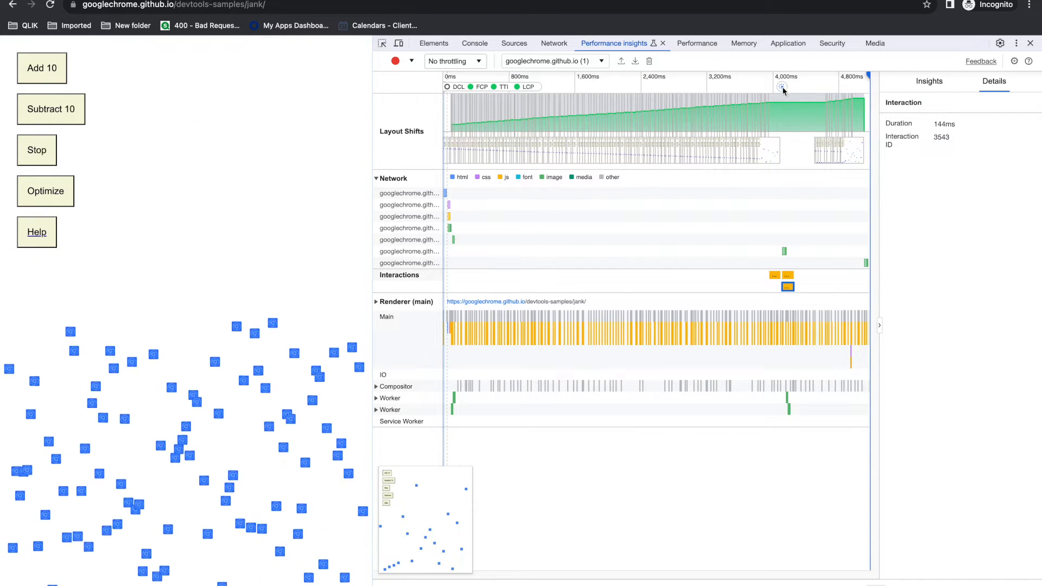
{"action": "left_click", "coordinate": [782, 89]}
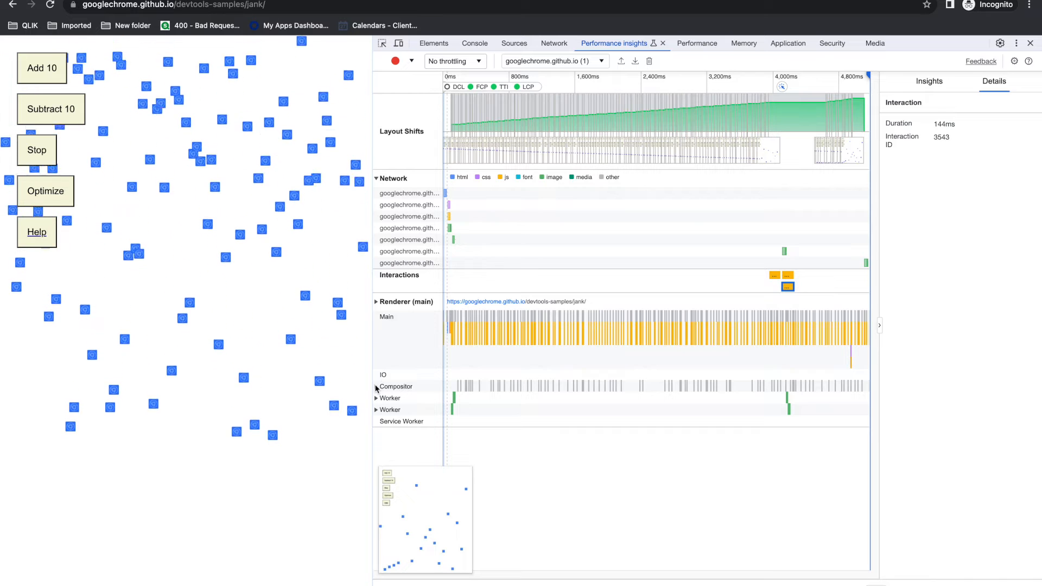
Expand the Renderer track and examine the Compositor and Worker activity in the trace
{"action": "left_click", "coordinate": [376, 301]}
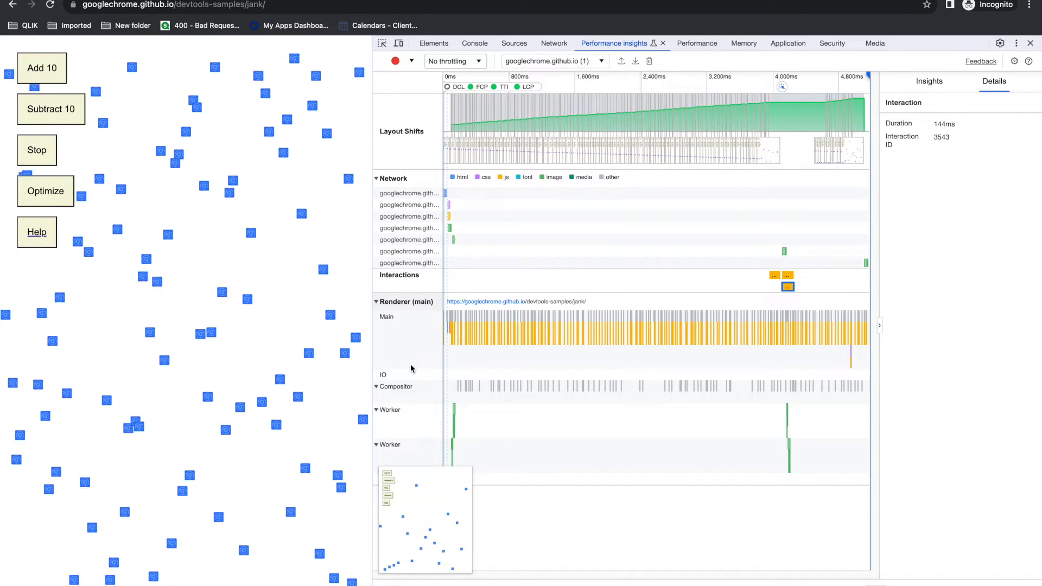
{"action": "left_click", "coordinate": [376, 386]}
{"action": "left_click", "coordinate": [378, 433]}
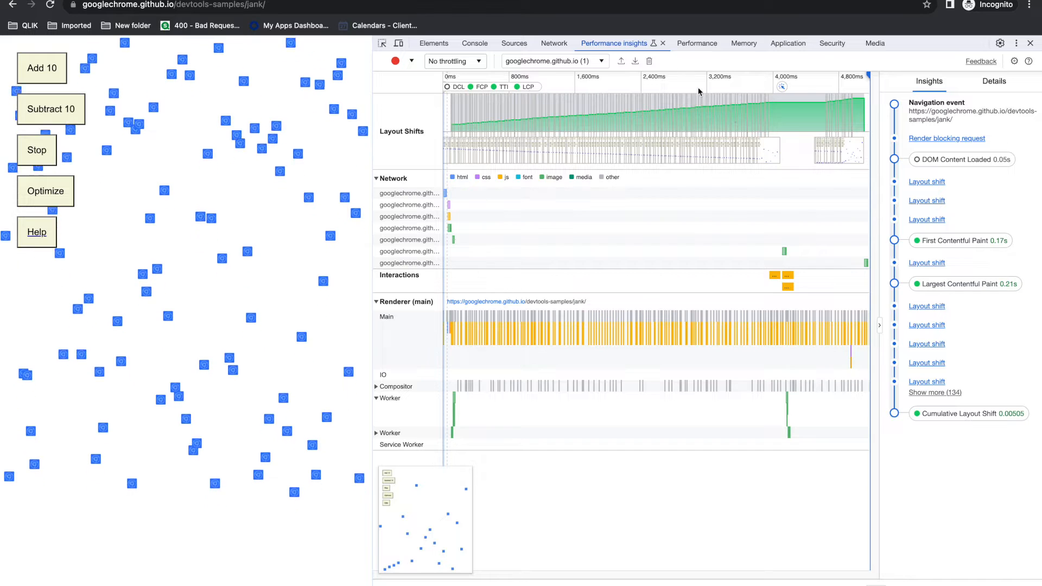
Open the Performance panel and try out the hardware concurrency override, leaving it switched off
{"action": "left_click", "coordinate": [698, 43]}
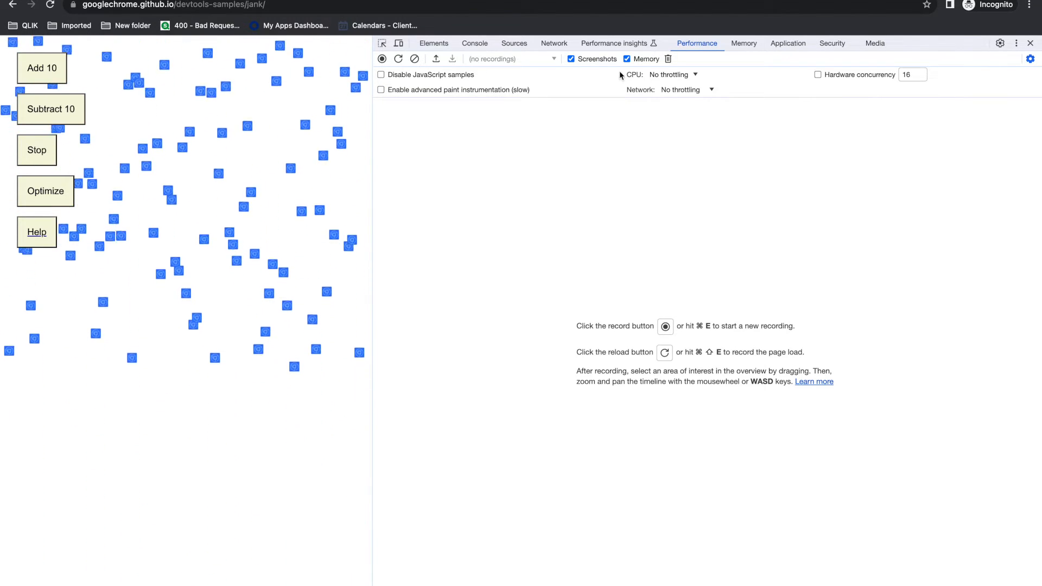
{"action": "left_click", "coordinate": [817, 76]}
{"action": "left_click", "coordinate": [908, 73]}
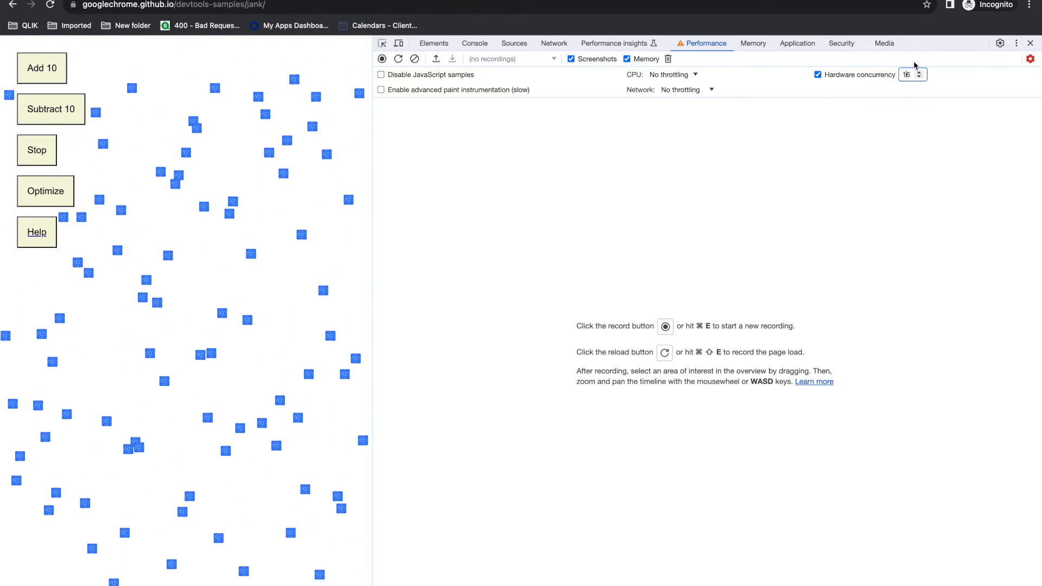
{"action": "left_click", "coordinate": [818, 74]}
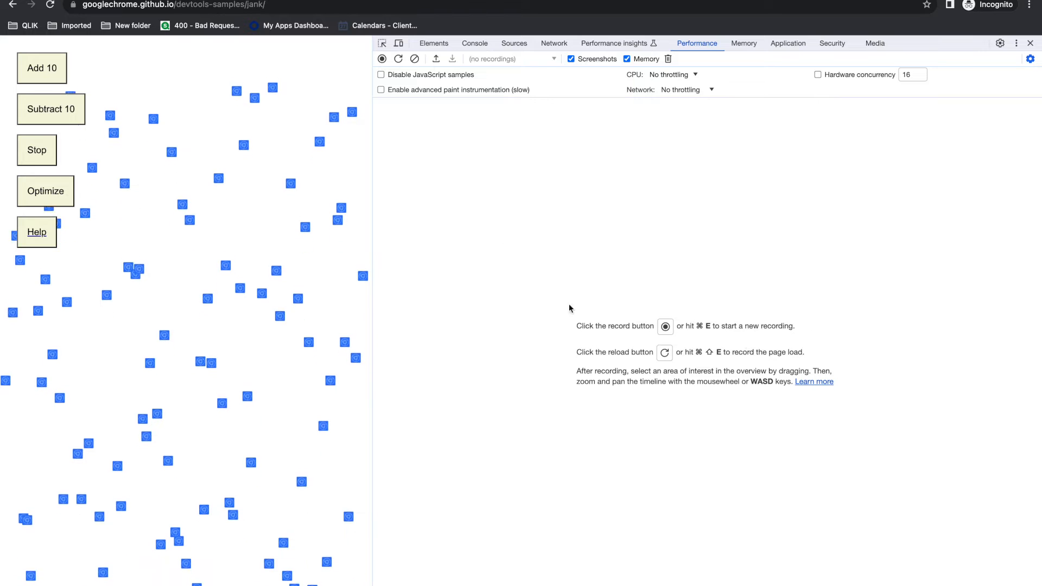
Load softwaretestingtipsandtricks.com and start a performance recording with screenshots and memory included
{"action": "left_click", "coordinate": [311, 7]}
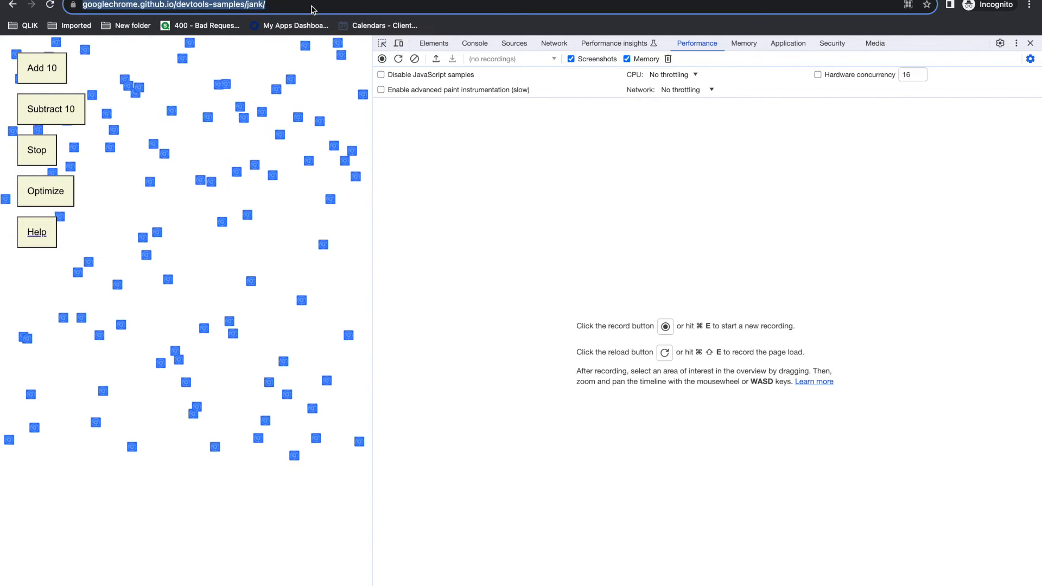
{"action": "type", "text": "softwaretestingtipsandtricks.com"}
{"action": "key", "text": "Return"}
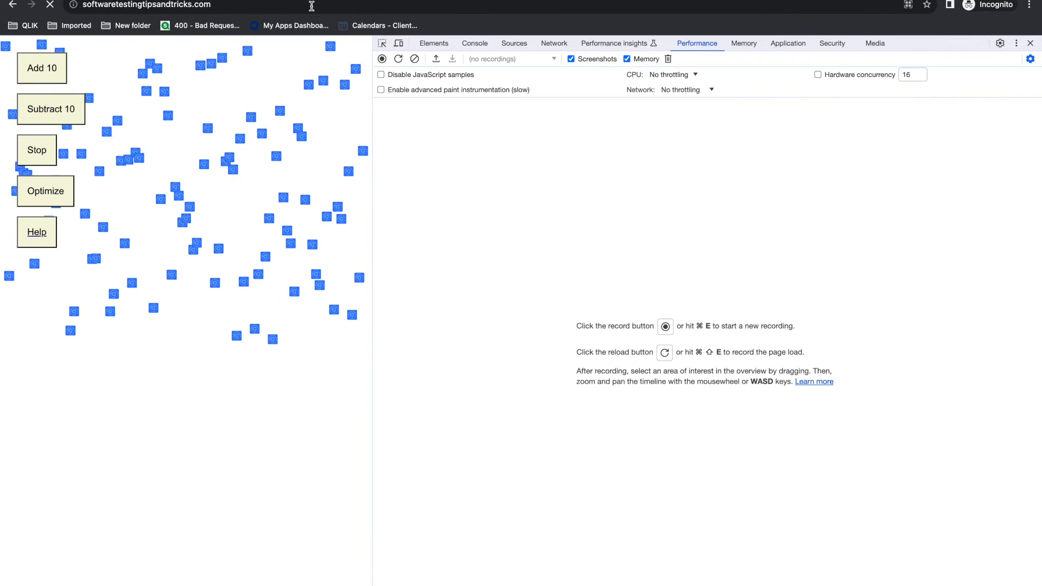
{"action": "left_click", "coordinate": [382, 59]}
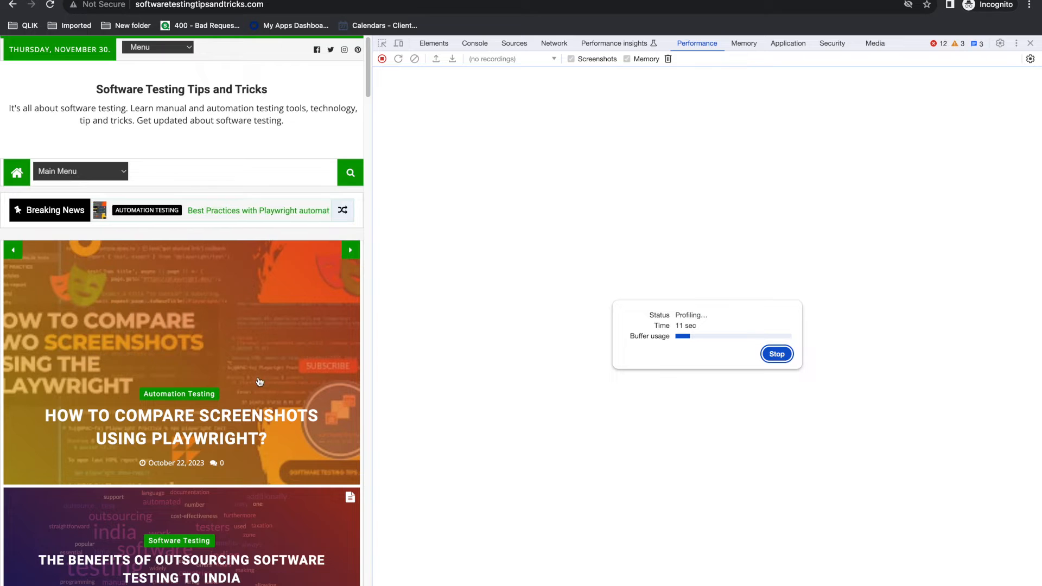
Open the site's Automation Testing category, scroll through its posts to the end and back, and stop the profiling
{"action": "left_click", "coordinate": [213, 396]}
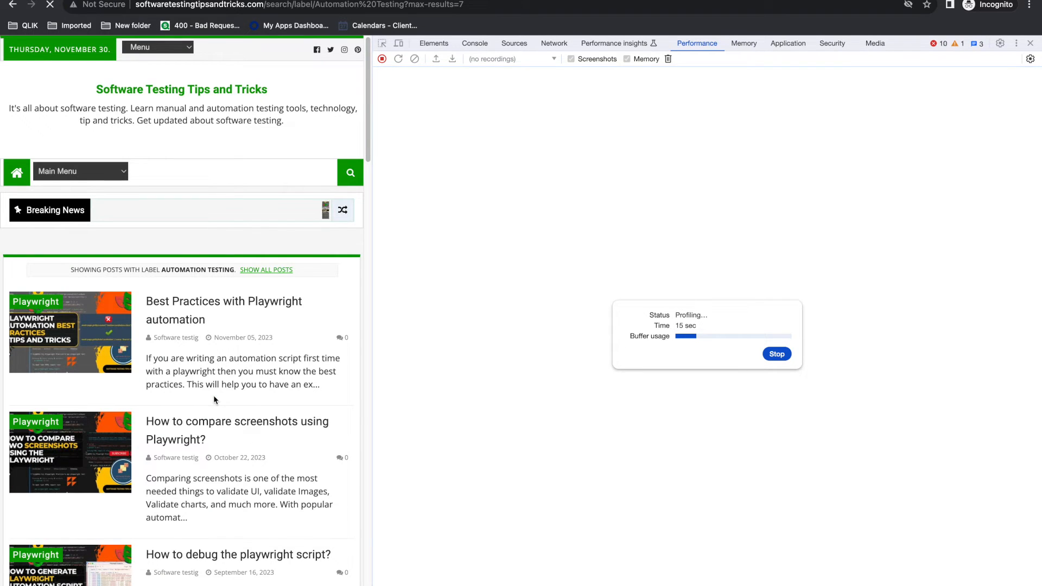
{"action": "scroll", "coordinate": [214, 396], "scroll_direction": "down", "scroll_amount": 10}
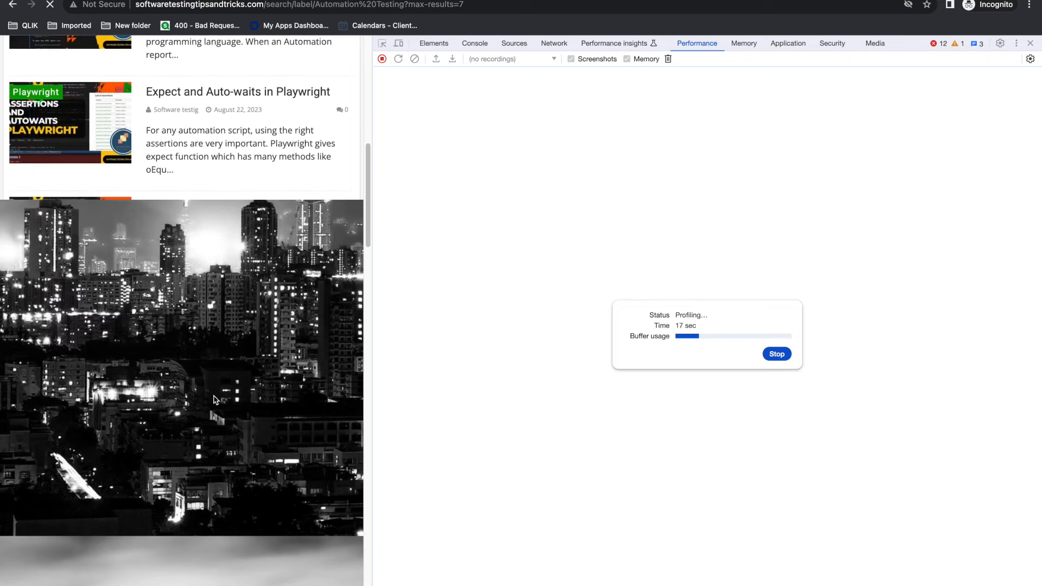
{"action": "scroll", "coordinate": [214, 400], "scroll_direction": "down", "scroll_amount": 15}
{"action": "scroll", "coordinate": [215, 400], "scroll_direction": "down", "scroll_amount": 15}
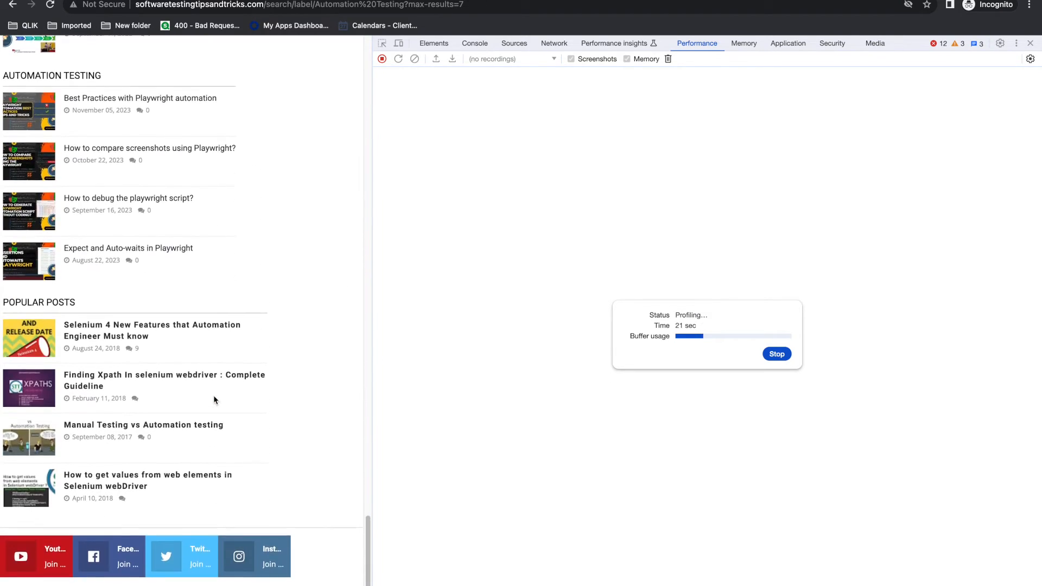
{"action": "scroll", "coordinate": [213, 396], "scroll_direction": "up", "scroll_amount": 20}
{"action": "mouse_move", "coordinate": [266, 581]}
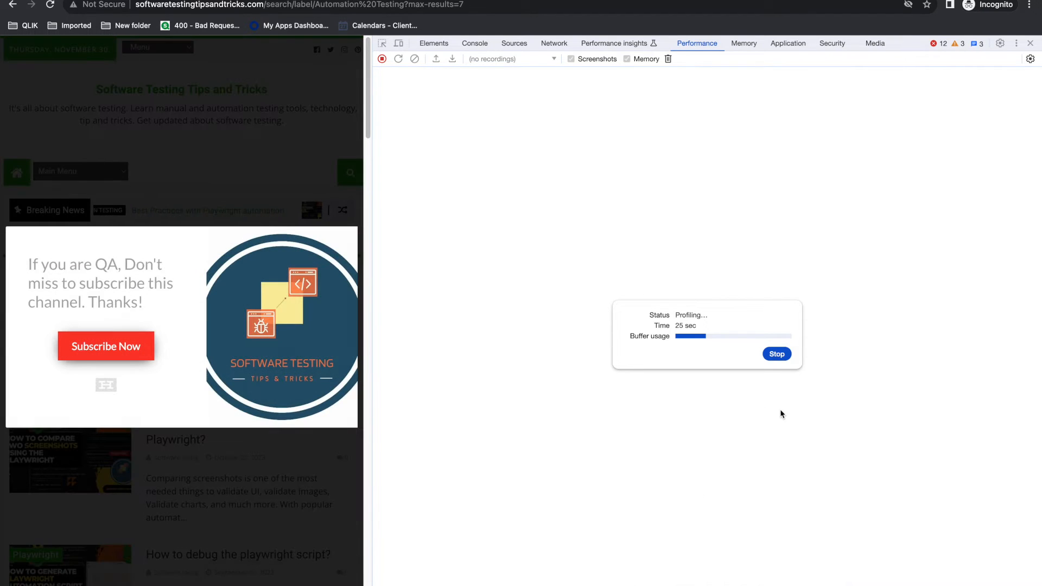
{"action": "left_click", "coordinate": [777, 355]}
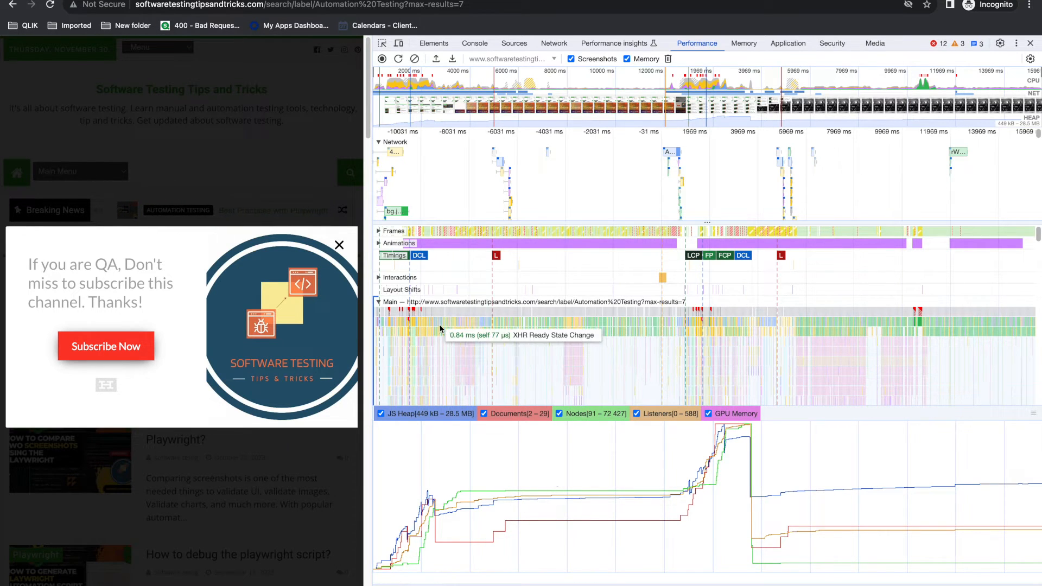
Examine the recorded profile's Frames, Interactions and Main tracks, the screenshot overview and individual network request timings
{"action": "left_click", "coordinate": [378, 231]}
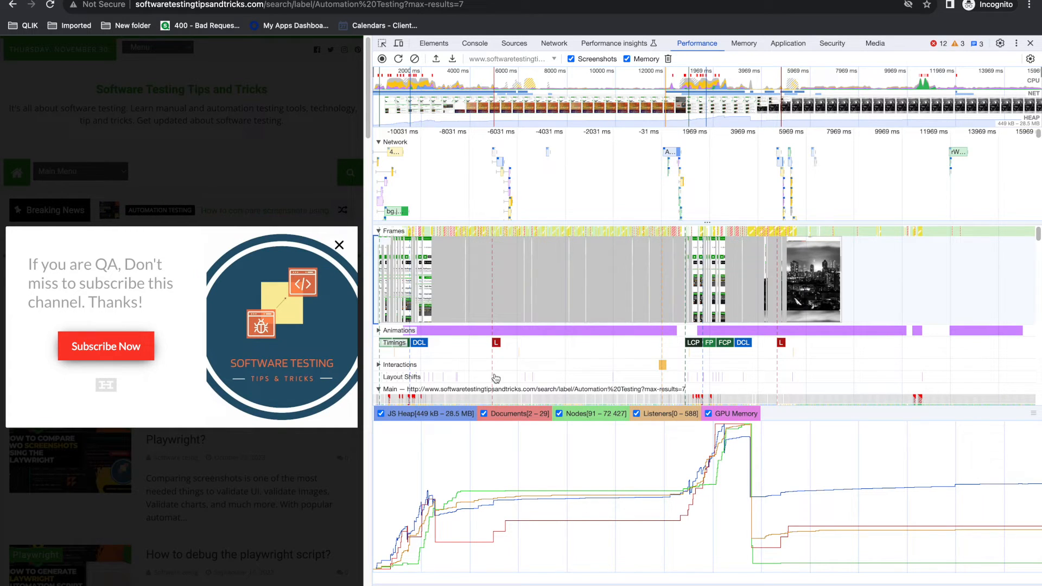
{"action": "left_click", "coordinate": [380, 367]}
{"action": "left_click", "coordinate": [382, 387]}
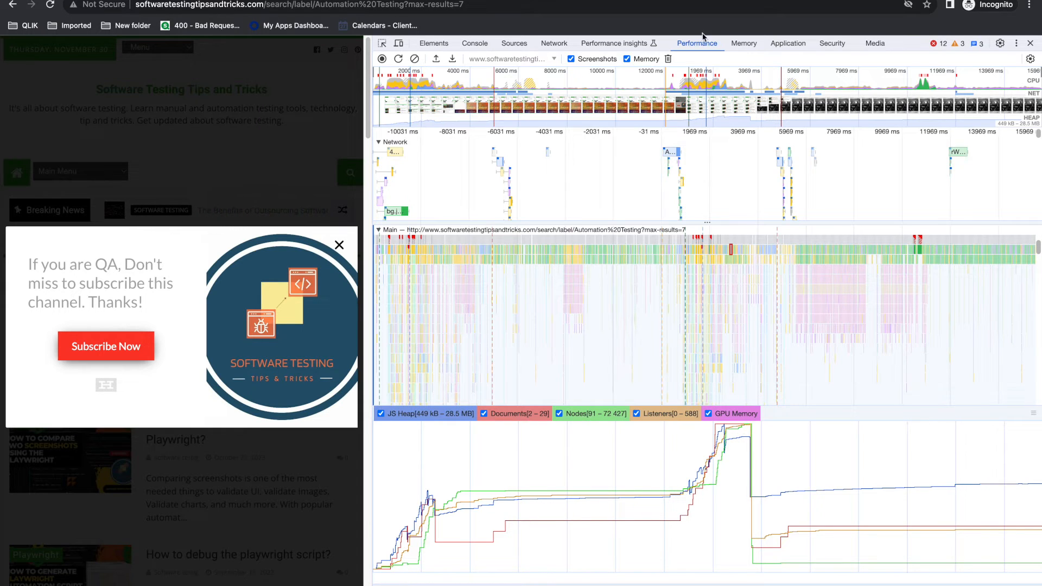
{"action": "mouse_move", "coordinate": [703, 119]}
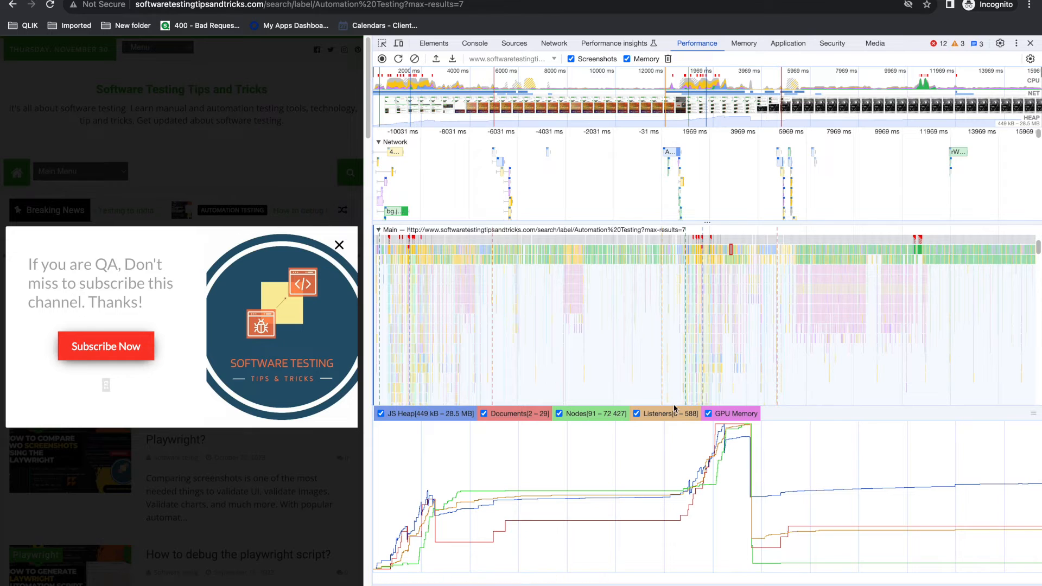
{"action": "mouse_move", "coordinate": [498, 165]}
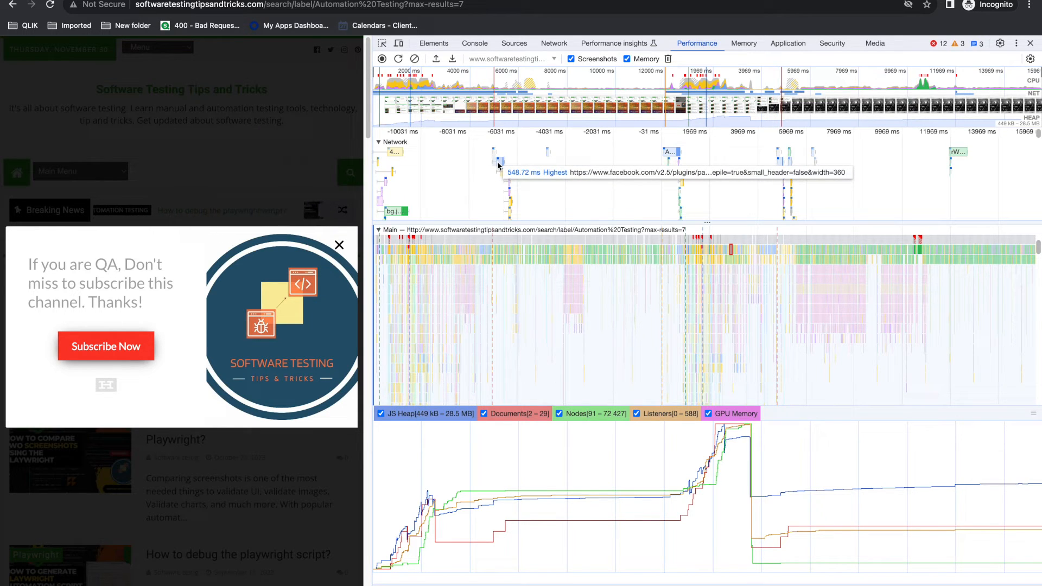
{"action": "mouse_move", "coordinate": [401, 216]}
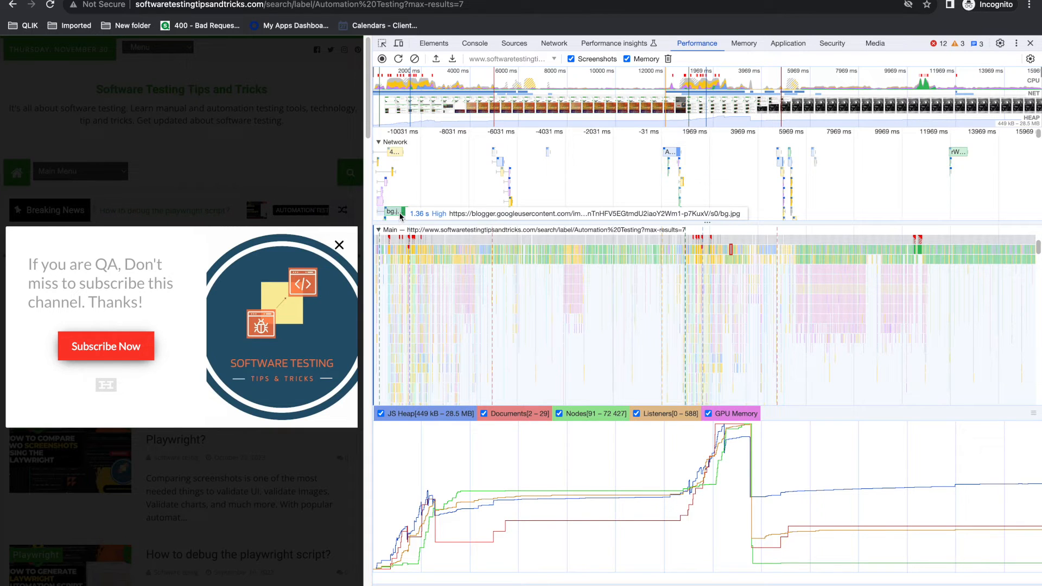
Check the Automation Testing page request's timing, and close the subscribe pop-up to examine the memory graph around its peak
{"action": "mouse_move", "coordinate": [670, 154]}
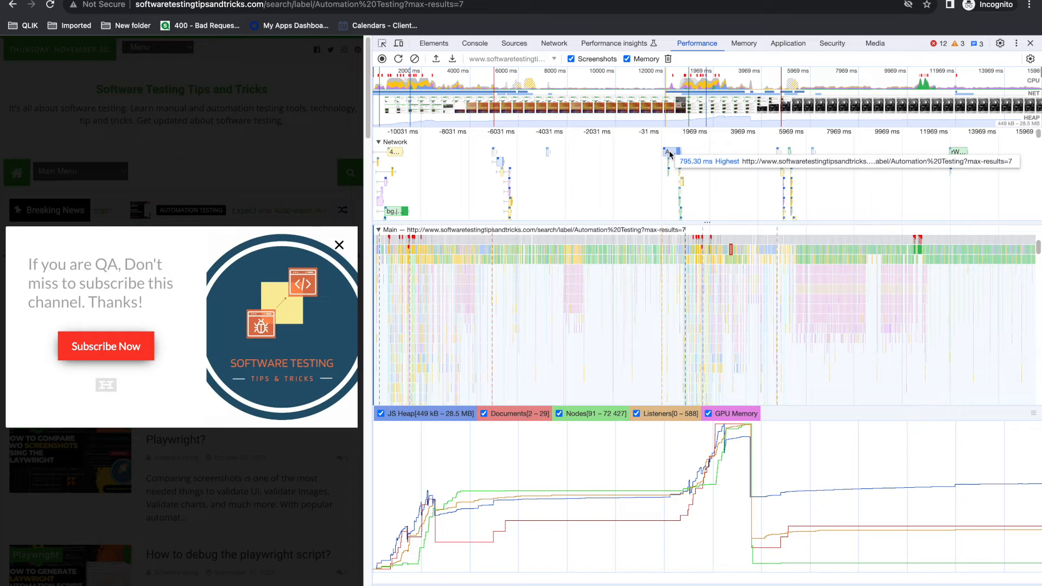
{"action": "left_click", "coordinate": [338, 245]}
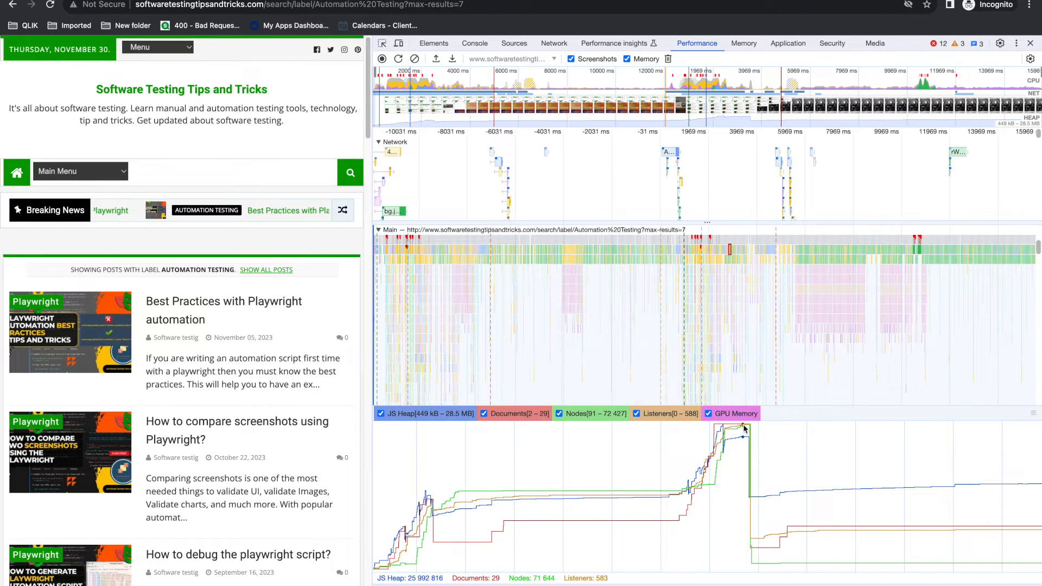
{"action": "scroll", "coordinate": [779, 99], "scroll_direction": "up", "scroll_amount": 1}
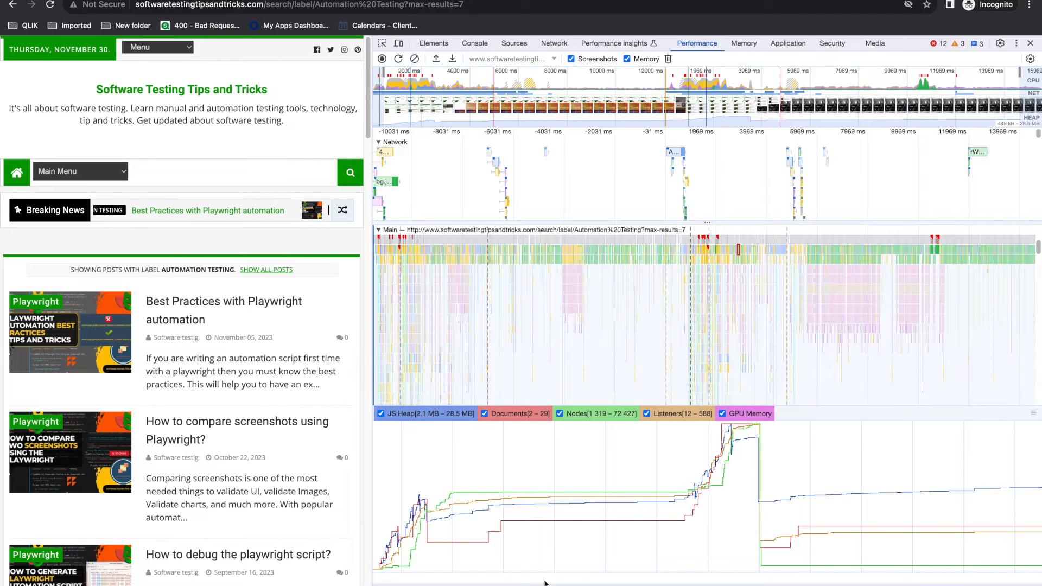
Enlarge the details pane and review the selected timer event's Summary, Bottom-Up, Call Tree and Event Log
{"action": "left_click_drag", "start_coordinate": [547, 583], "coordinate": [550, 291]}
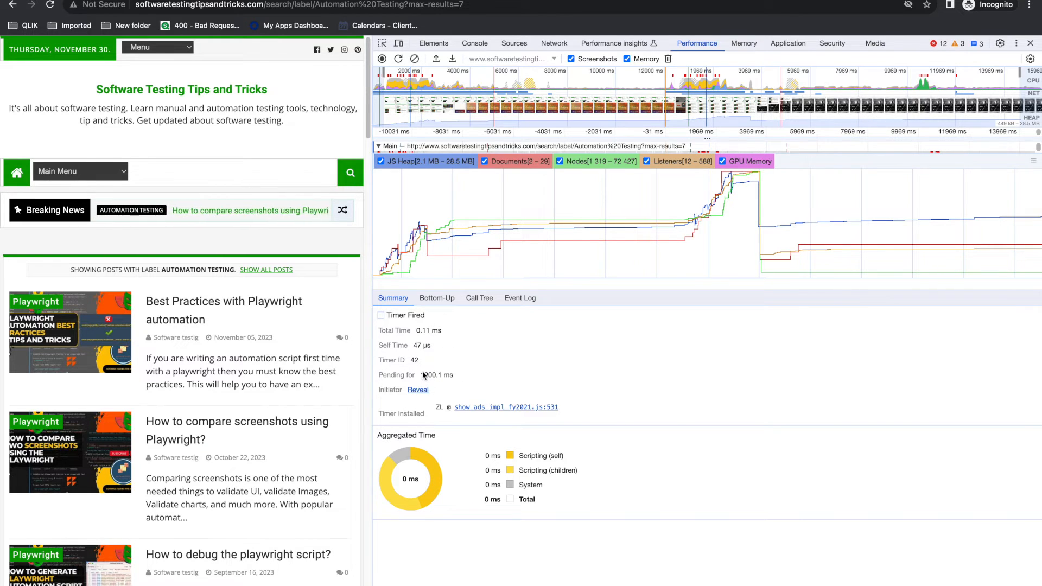
{"action": "left_click", "coordinate": [437, 298]}
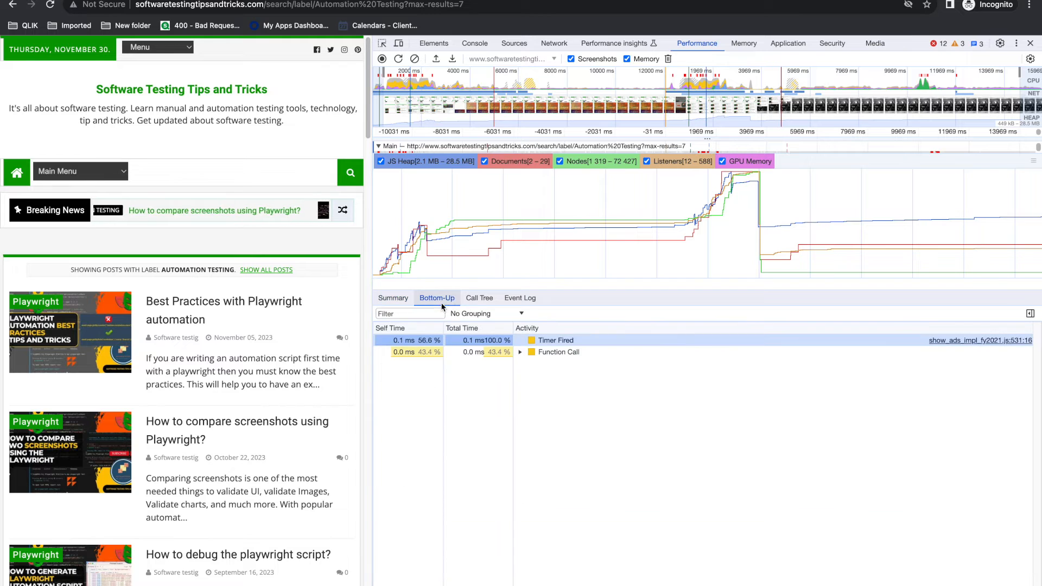
{"action": "left_click", "coordinate": [479, 298]}
{"action": "left_click", "coordinate": [520, 300]}
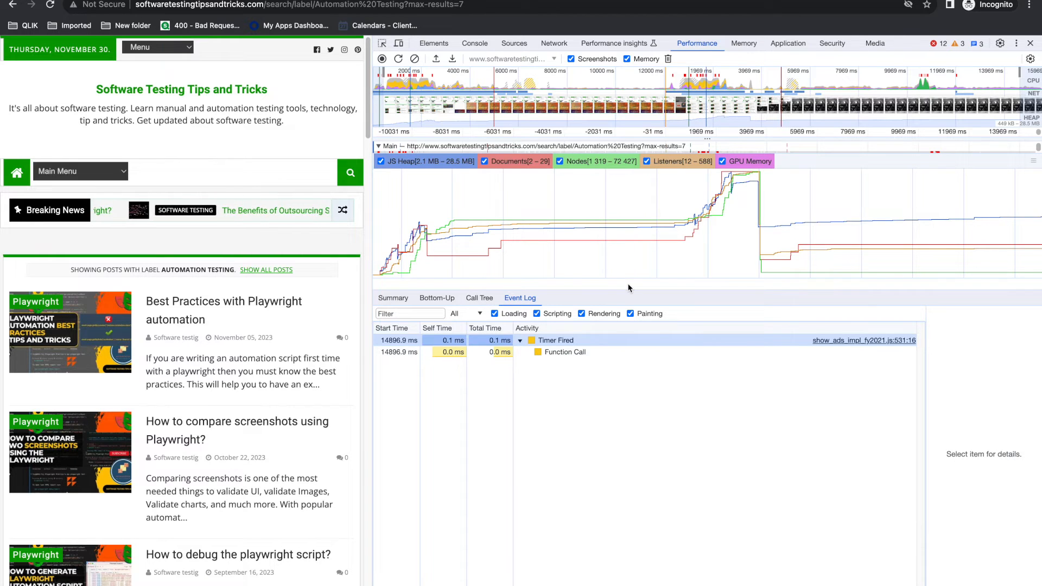
Record a new performance profile while loading softwaretestingtipsandtricks.com, and stop the profiling once the page has loaded
{"action": "left_click", "coordinate": [295, 8]}
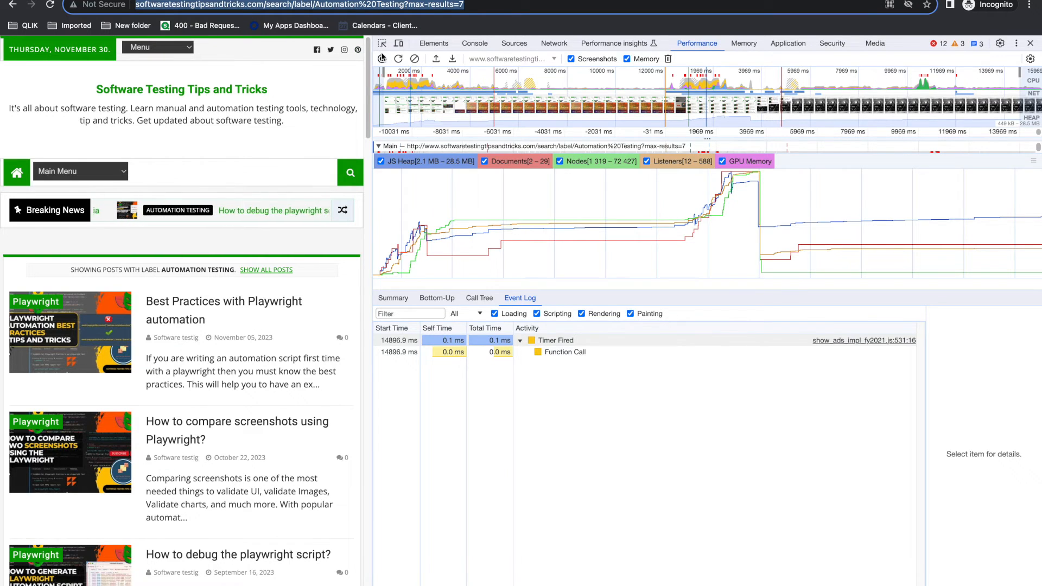
{"action": "left_click", "coordinate": [382, 58]}
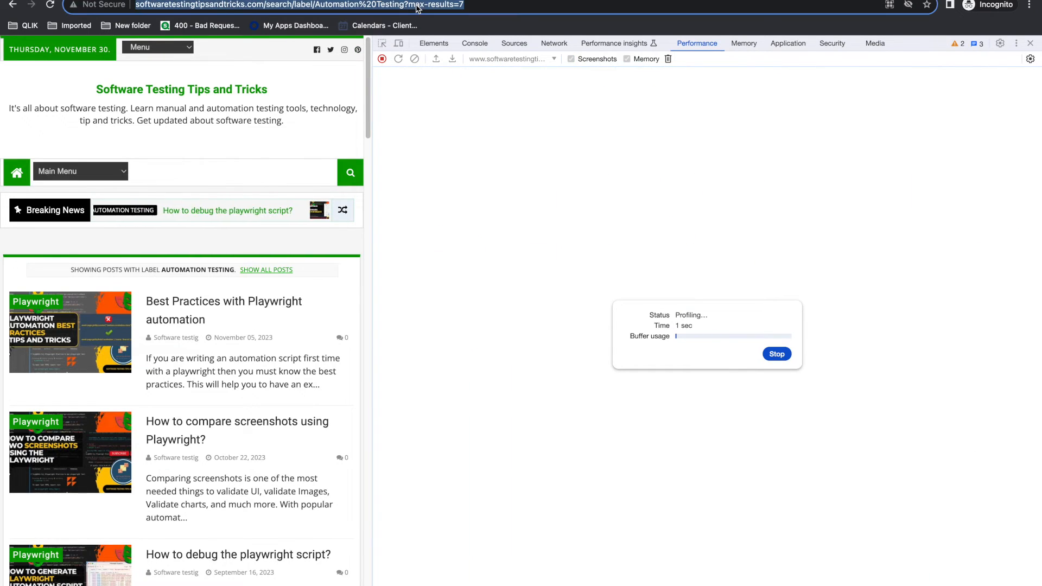
{"action": "type", "text": "softwaretestingtipsandtricks.com"}
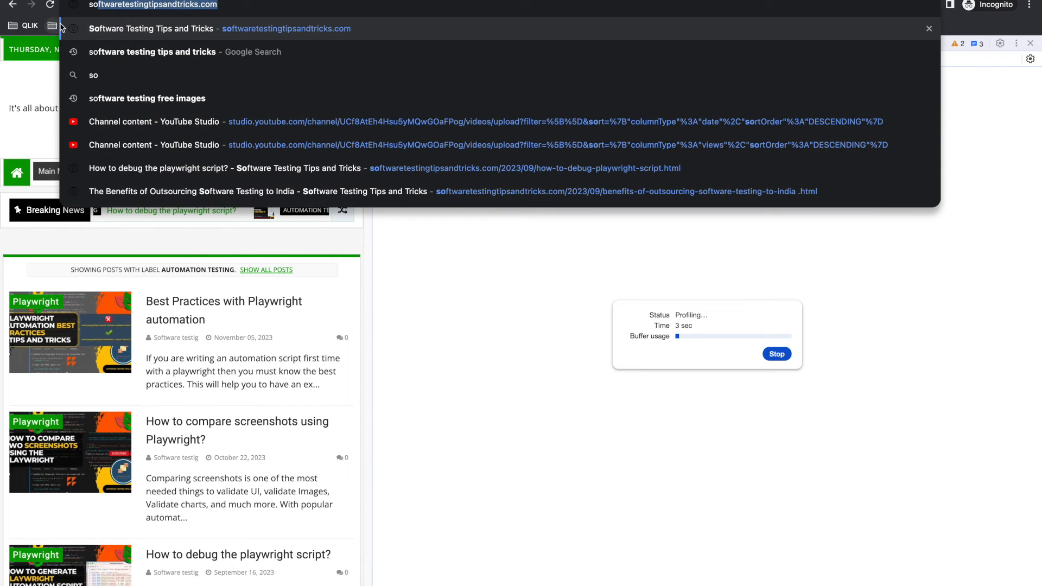
{"action": "key", "text": "Return"}
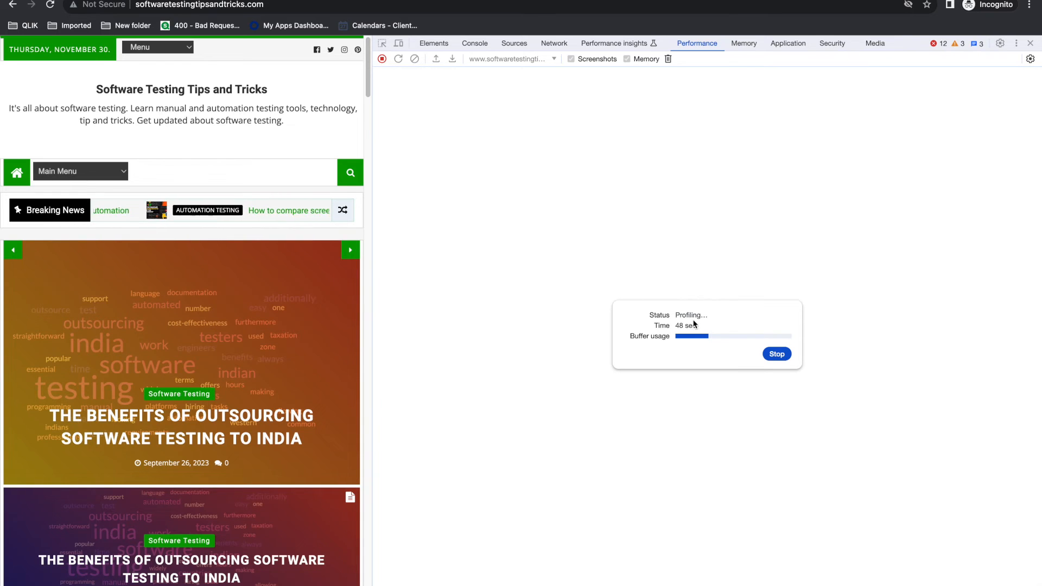
{"action": "left_click", "coordinate": [772, 356]}
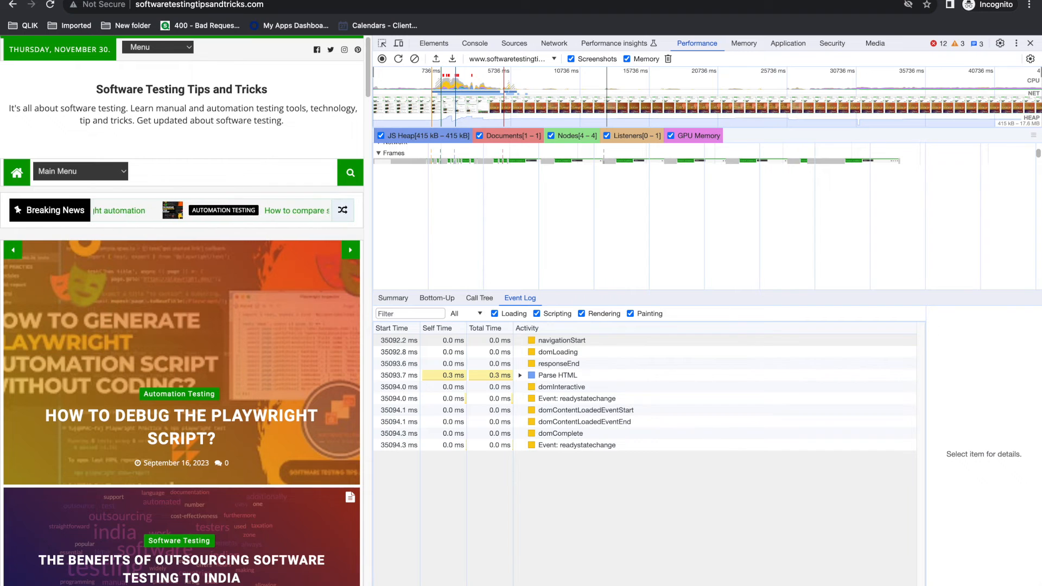
Shrink the details pane and examine the expanded googleads frame and site Main tracks along the timeline
{"action": "left_click_drag", "start_coordinate": [567, 289], "coordinate": [567, 584]}
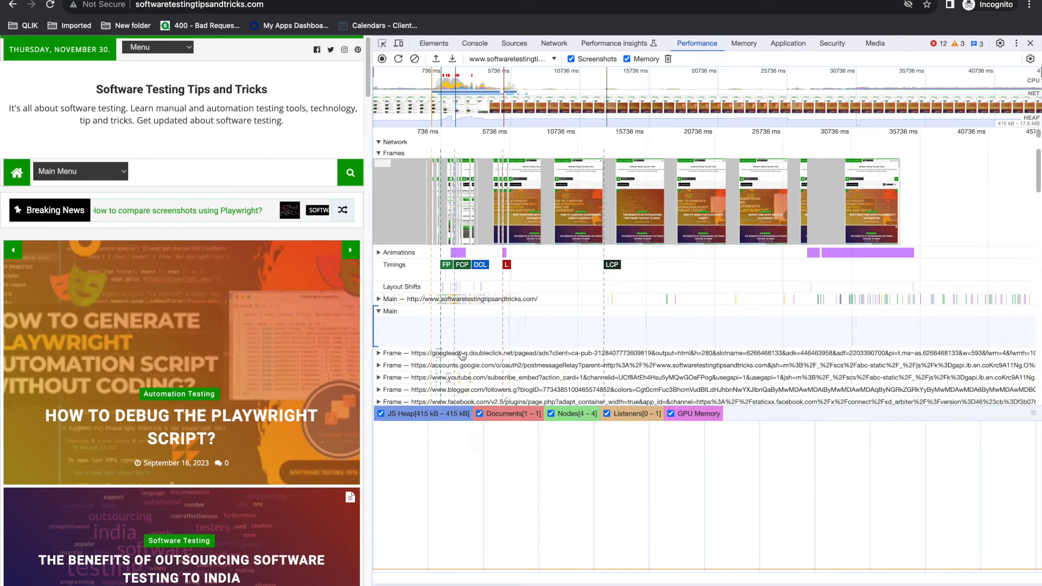
{"action": "left_click", "coordinate": [379, 353]}
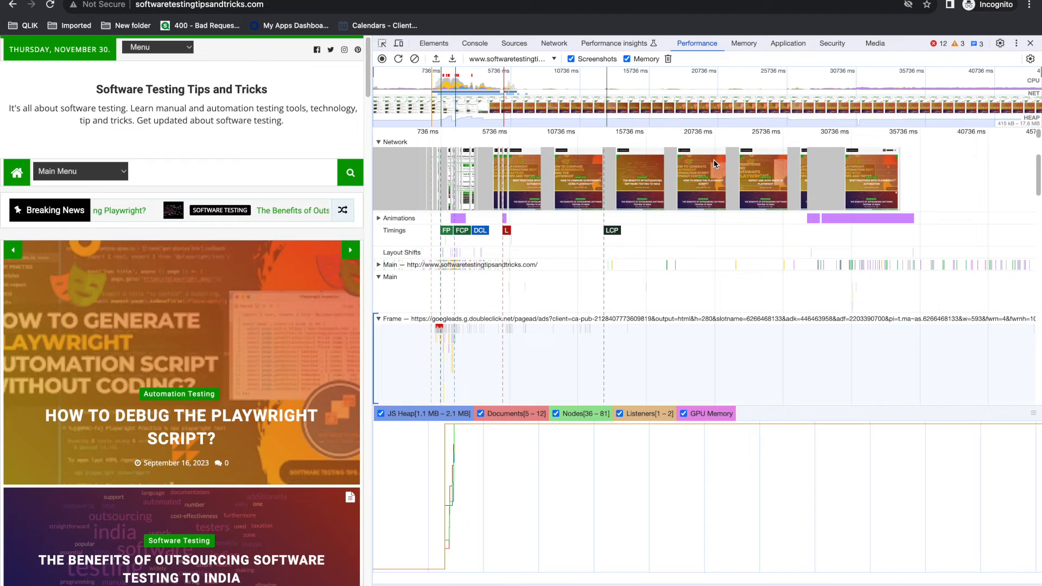
{"action": "left_click", "coordinate": [379, 265]}
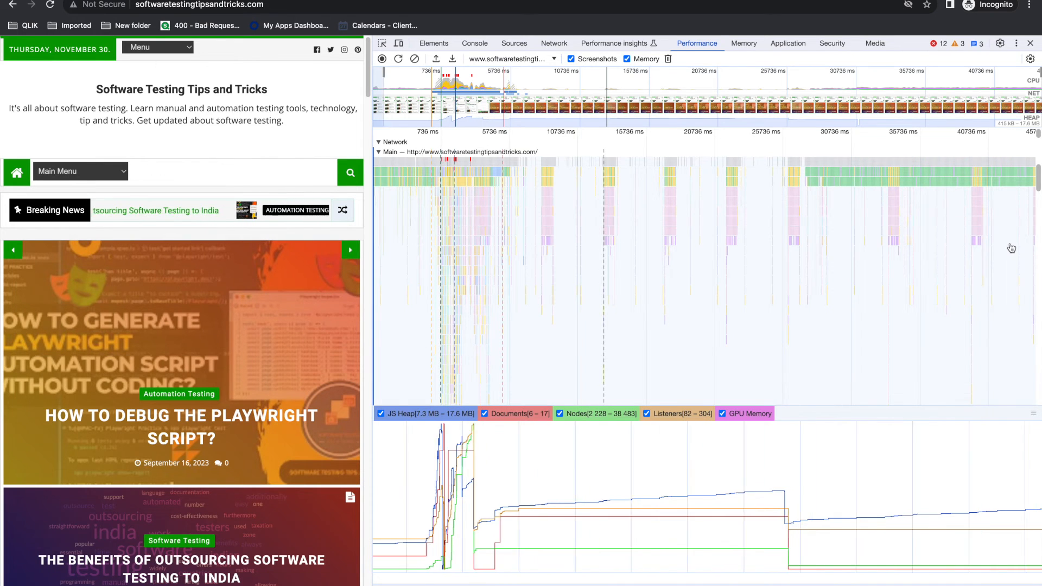
{"action": "scroll", "coordinate": [1014, 245], "scroll_direction": "up", "scroll_amount": 3}
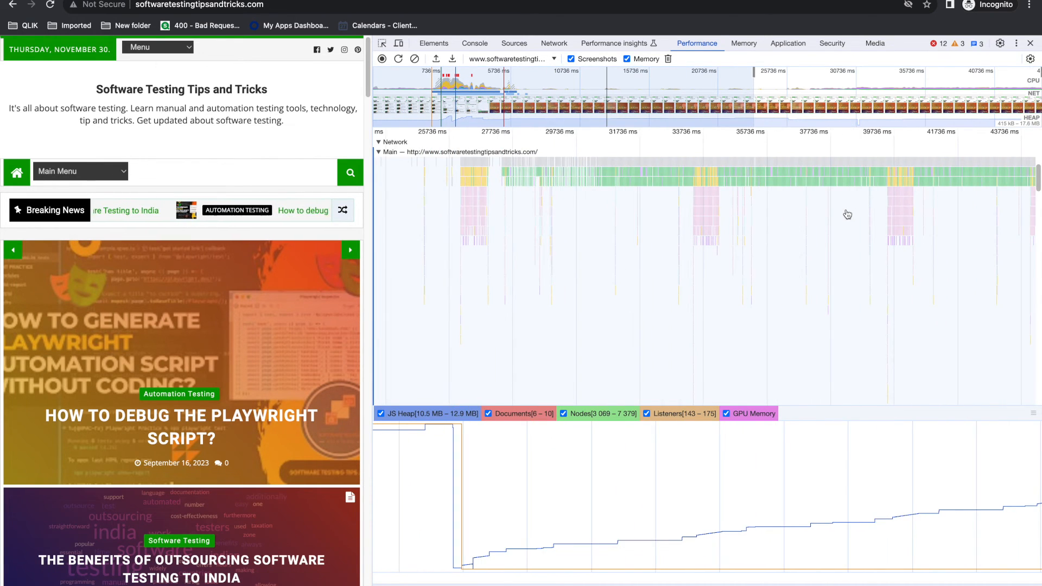
{"action": "scroll", "coordinate": [846, 213], "scroll_direction": "left", "scroll_amount": 14}
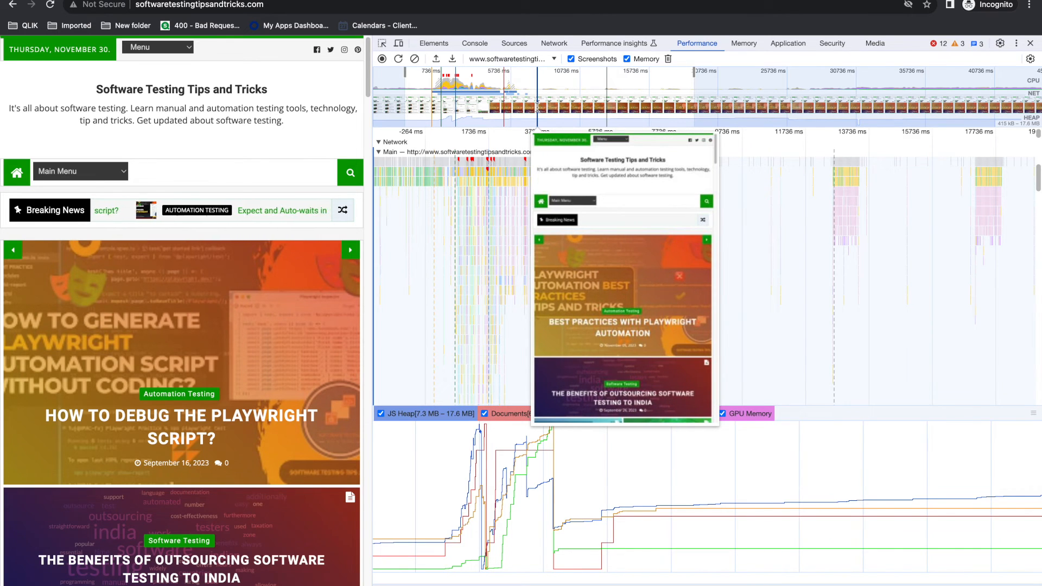
Collapse the site's Main track and examine individual request timings in the expanded Network track
{"action": "left_click", "coordinate": [381, 142]}
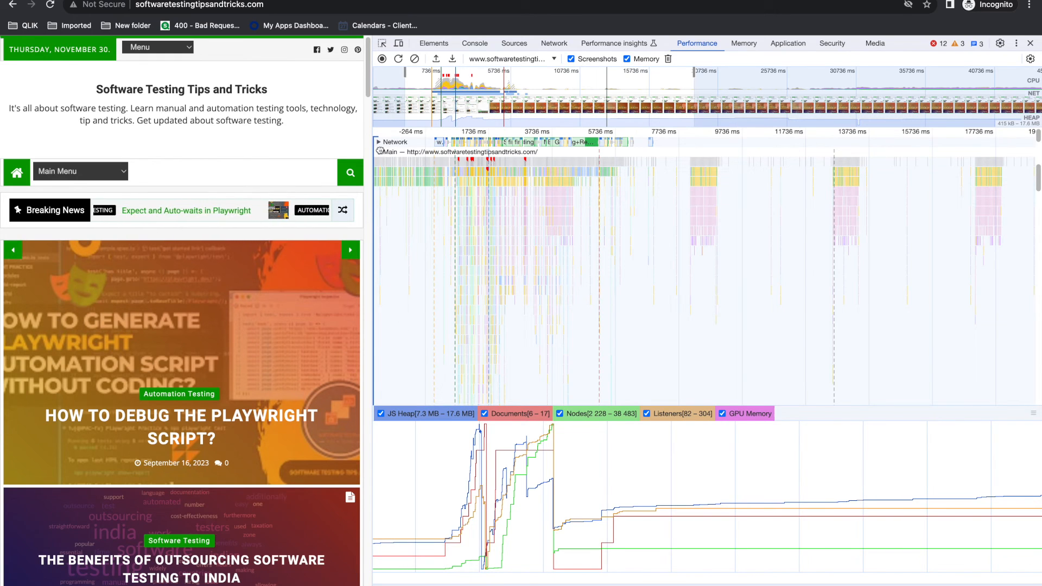
{"action": "left_click", "coordinate": [378, 152]}
{"action": "left_click", "coordinate": [380, 142]}
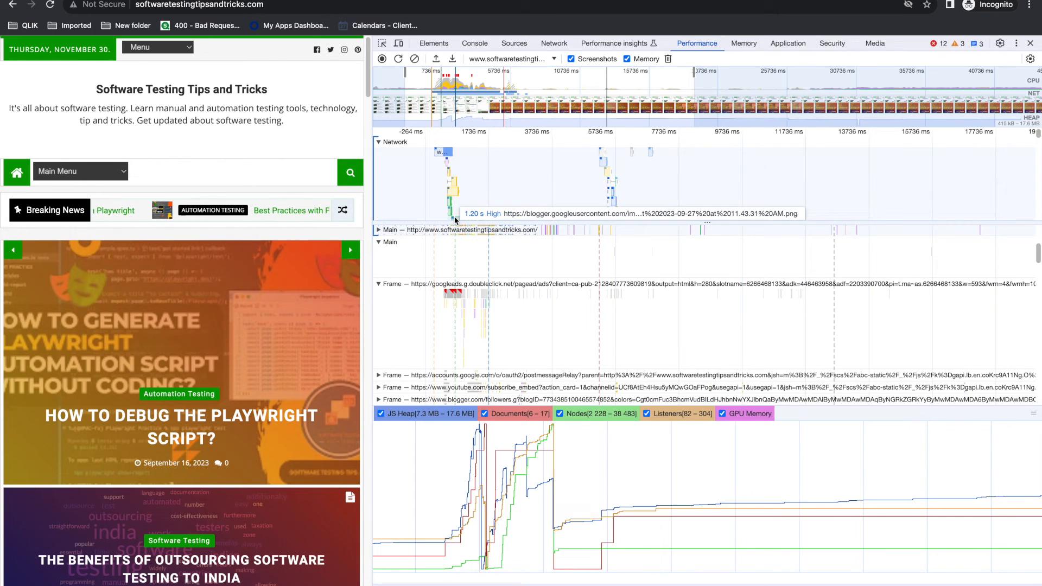
{"action": "mouse_move", "coordinate": [475, 217]}
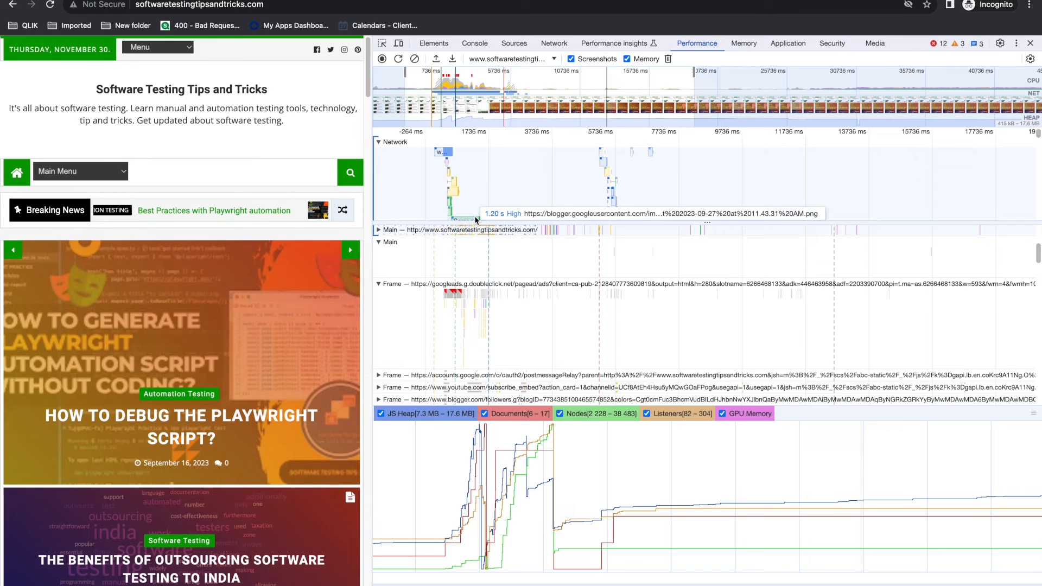
{"action": "mouse_move", "coordinate": [612, 209]}
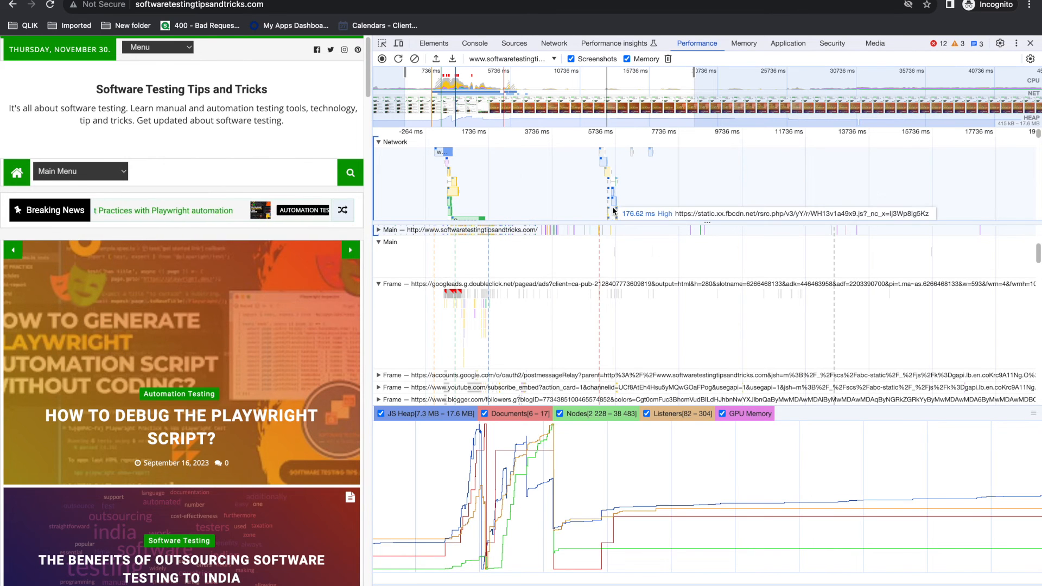
{"action": "scroll", "coordinate": [613, 211], "scroll_direction": "down", "scroll_amount": 5}
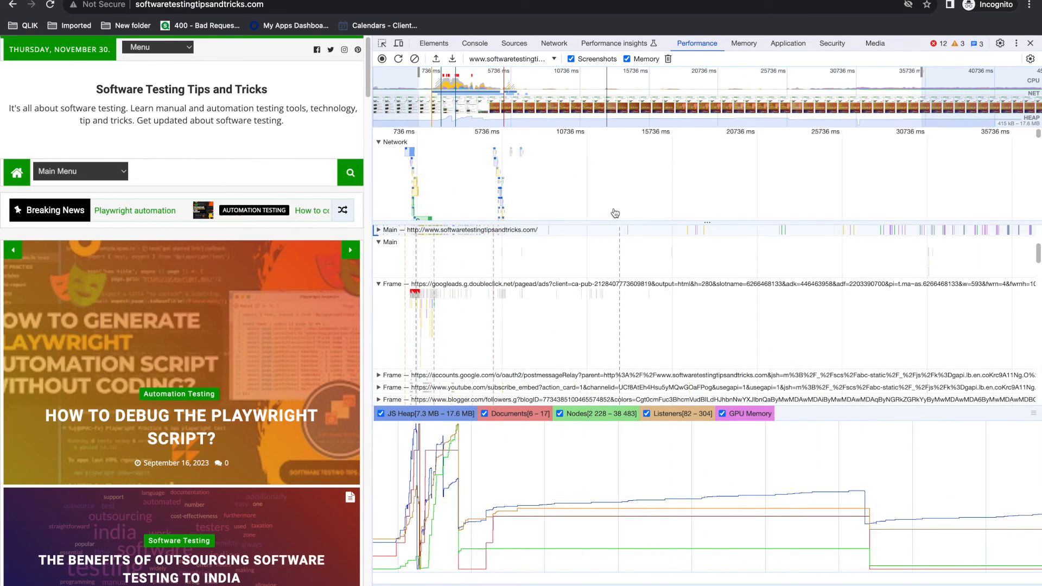
{"action": "scroll", "coordinate": [615, 213], "scroll_direction": "up", "scroll_amount": 5}
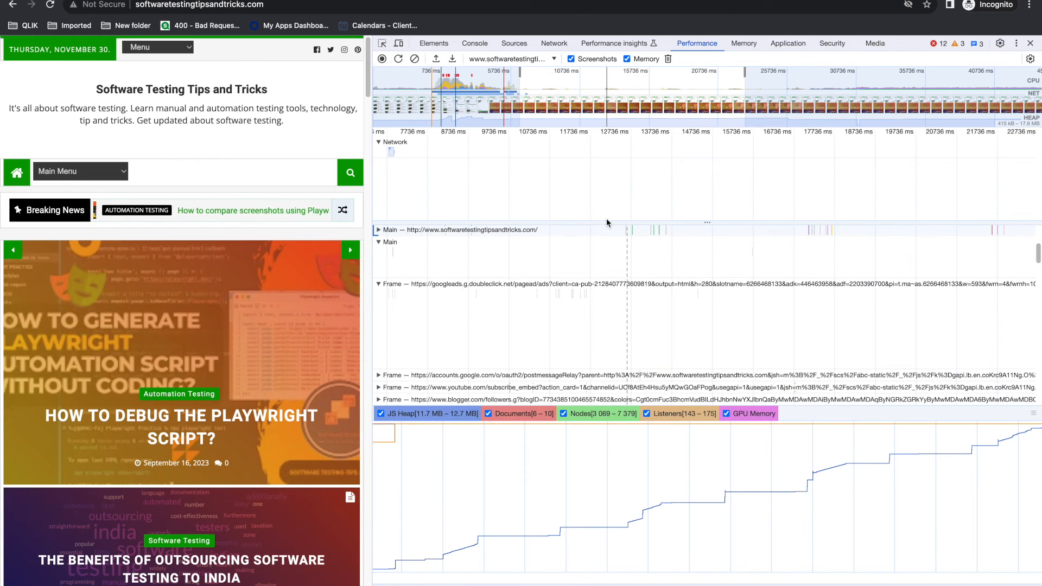
Save the recorded profile as Trace-20231130T111250.json in the Documents folder
{"action": "right_click", "coordinate": [635, 154]}
{"action": "left_click", "coordinate": [667, 173]}
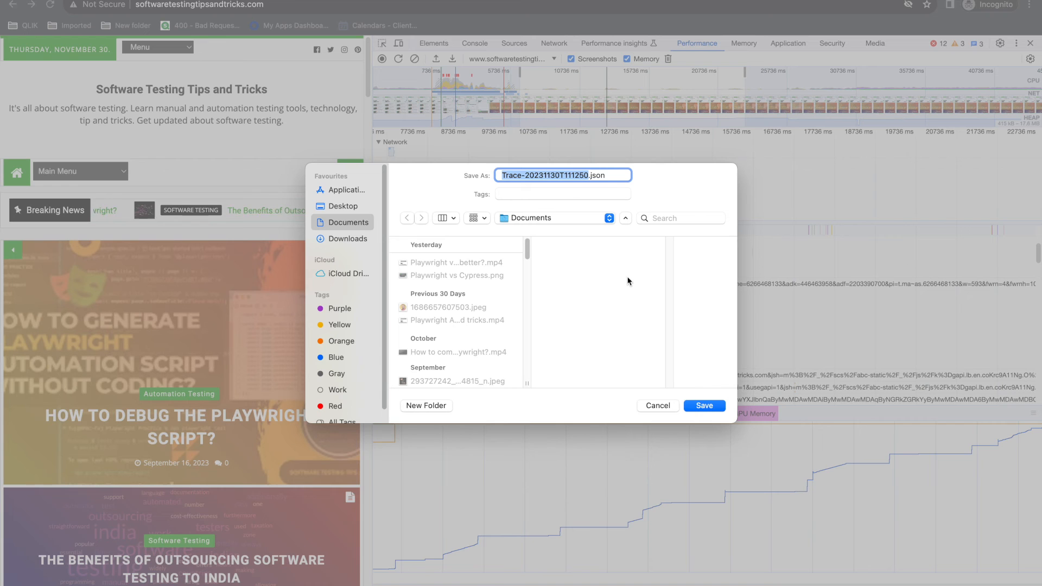
{"action": "left_click", "coordinate": [704, 407]}
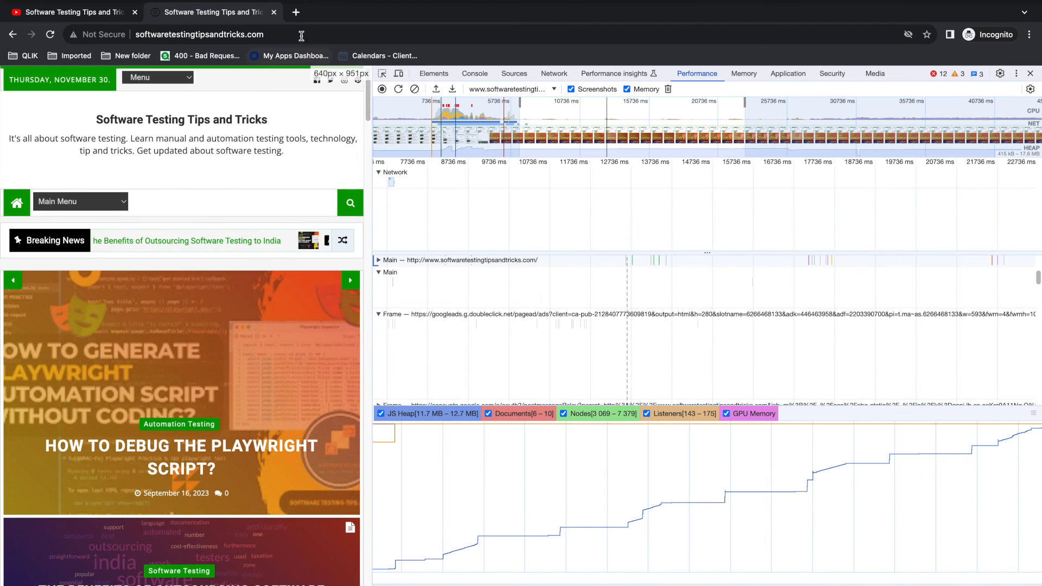
Open a new tab with the Performance panel and load the saved profile Trace-20231130T111250.json from Documents into it
{"action": "left_click", "coordinate": [295, 12]}
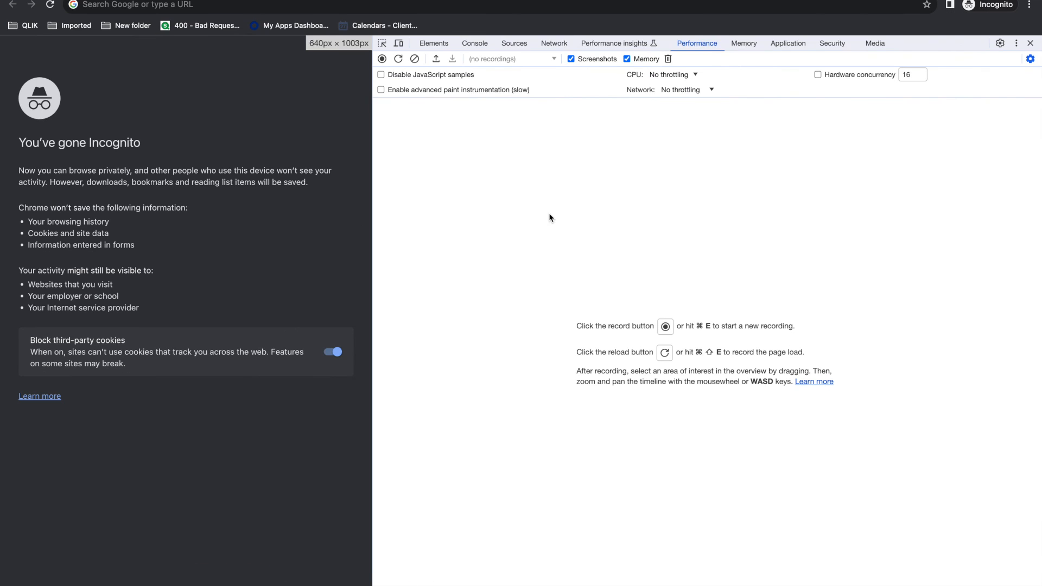
{"action": "right_click", "coordinate": [640, 180]}
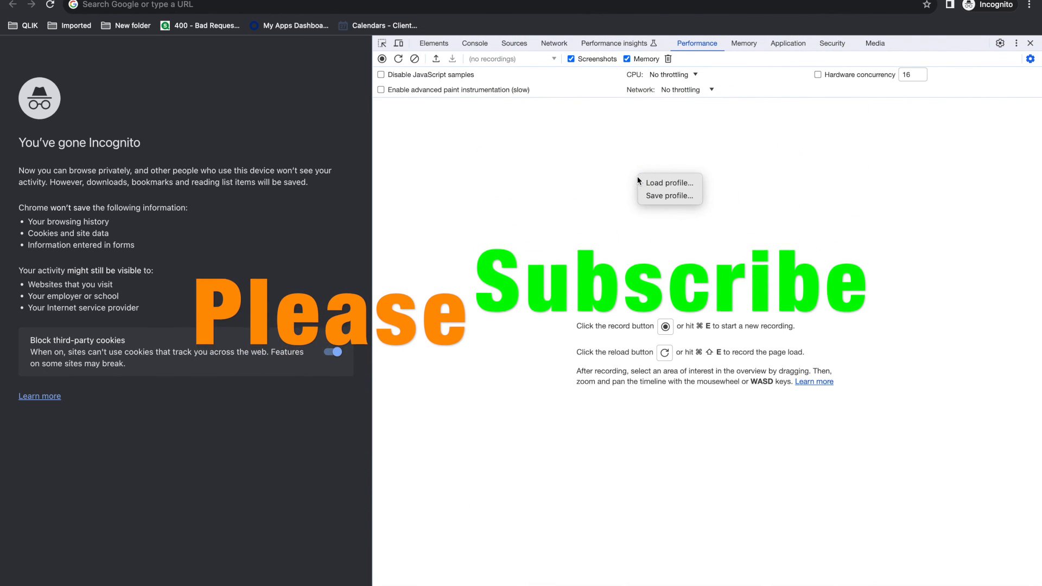
{"action": "left_click", "coordinate": [647, 180]}
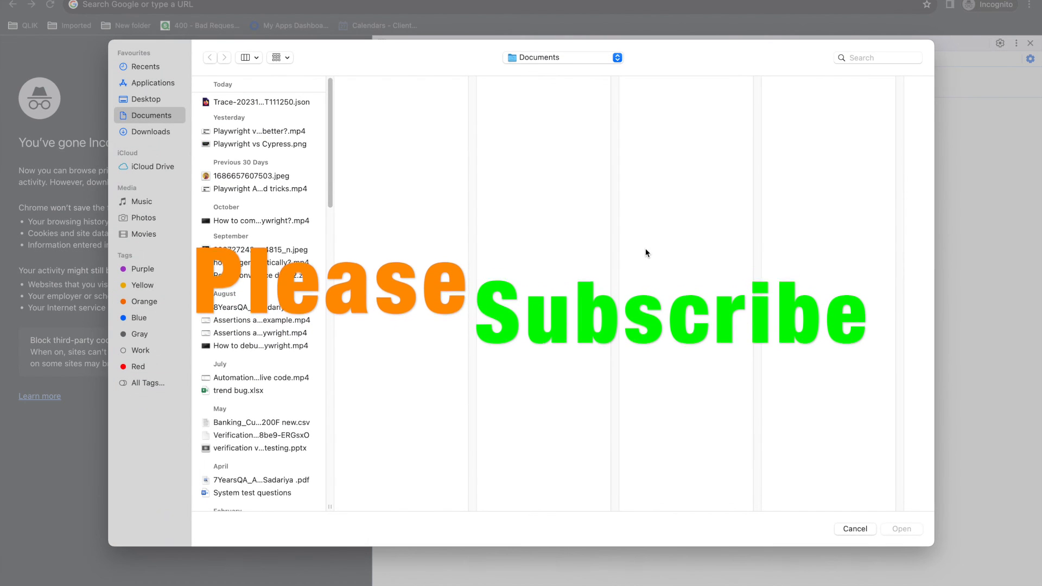
{"action": "double_click", "coordinate": [261, 102]}
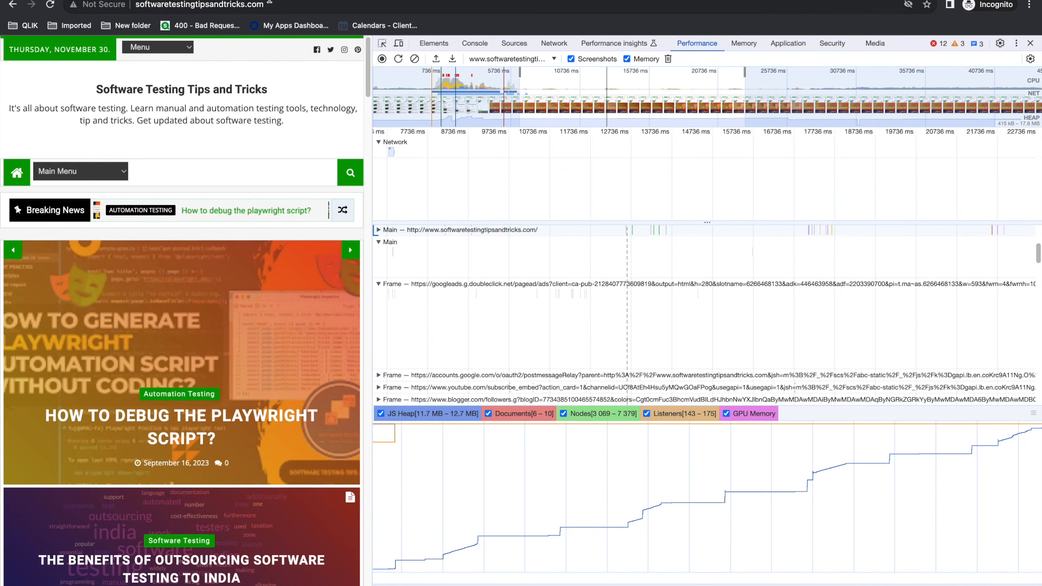
{"action": "right_click", "coordinate": [454, 262]}
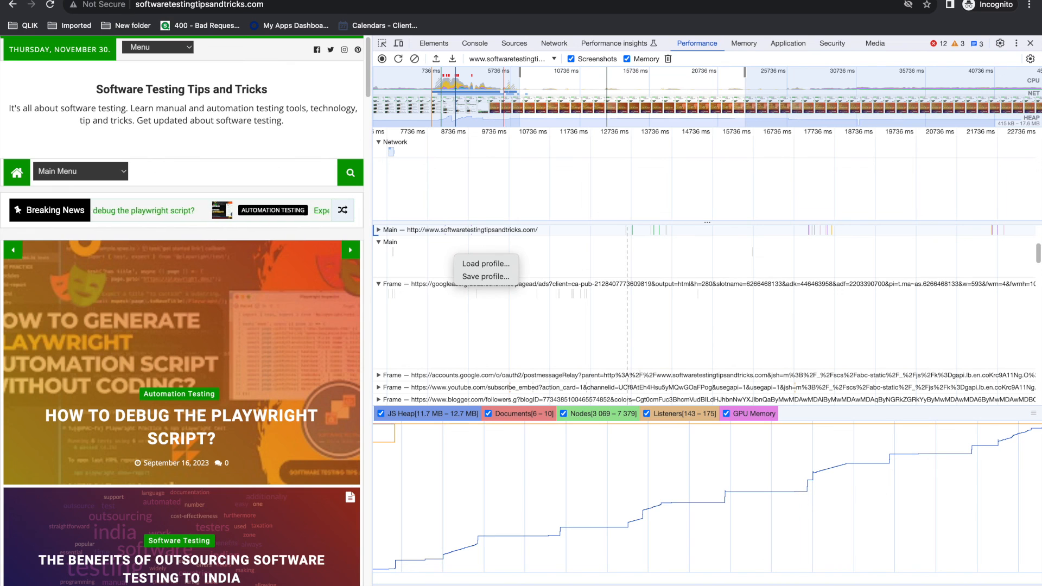
{"action": "key", "text": "Escape"}
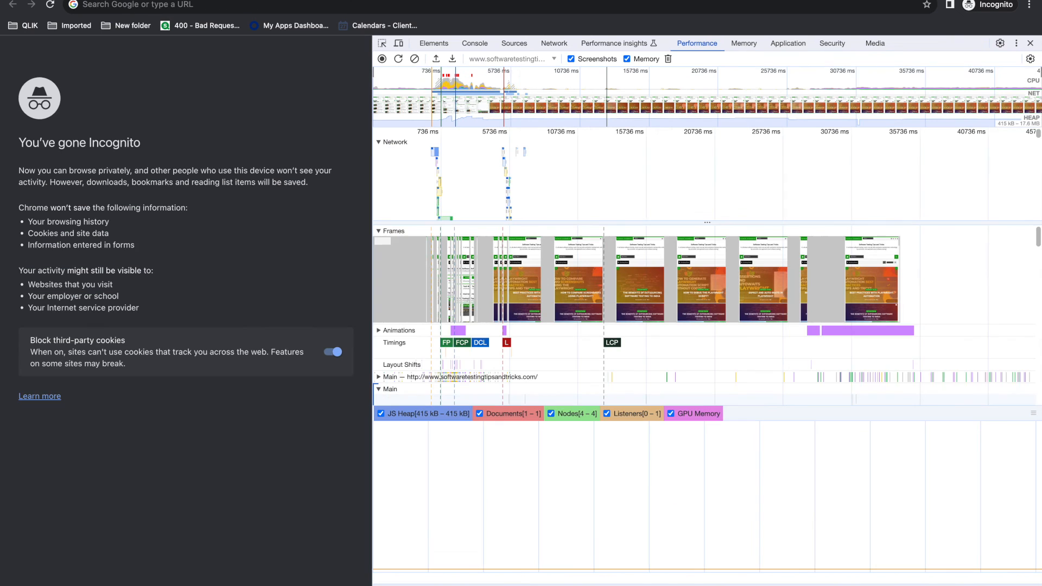